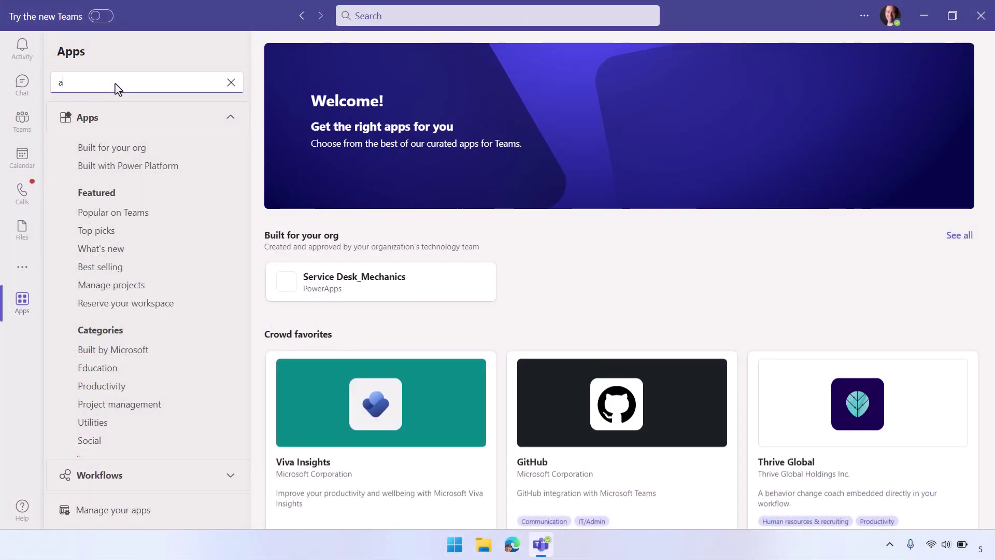
- Search the Teams apps for "avatars" and open the Avatars app from Microsoft Corporation
{"action": "type", "text": "atars"}
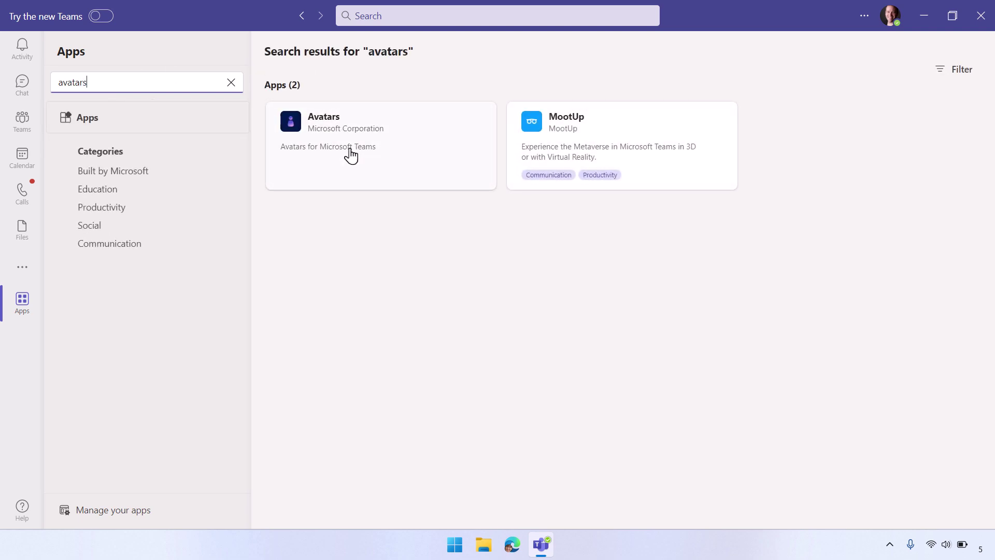
{"action": "left_click", "coordinate": [351, 155]}
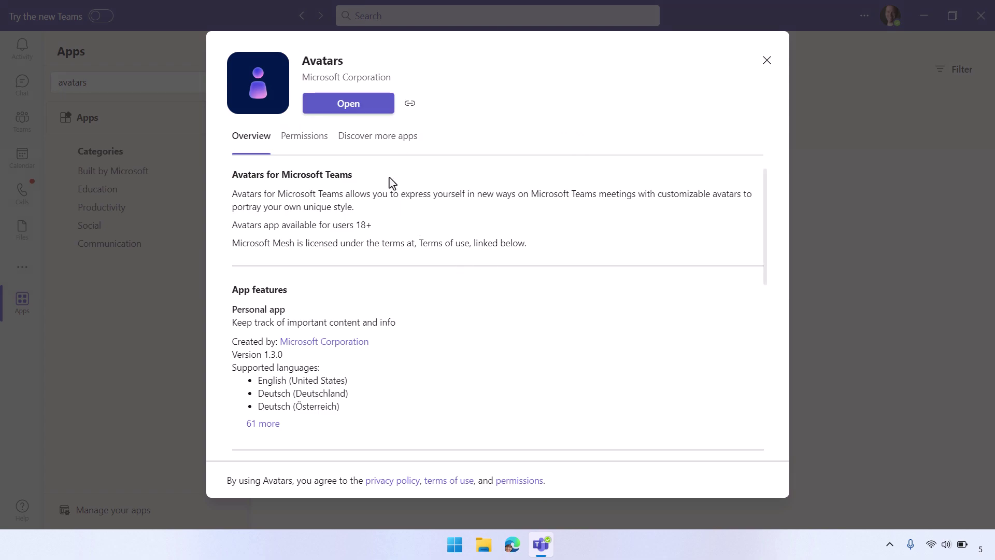
{"action": "left_click", "coordinate": [343, 105]}
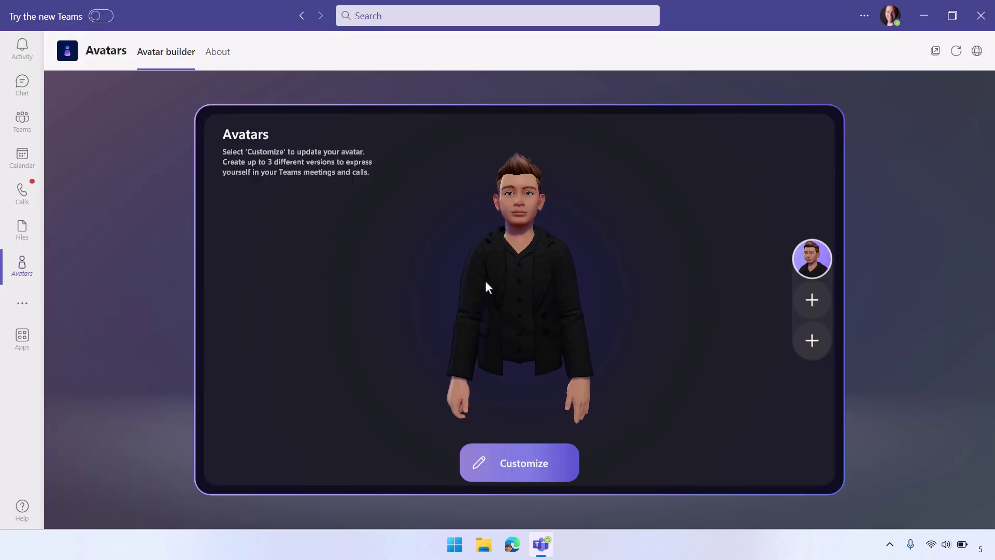
- Customize the avatar's body shape by increasing Muscles slightly, and apply the change
{"action": "left_click", "coordinate": [509, 465]}
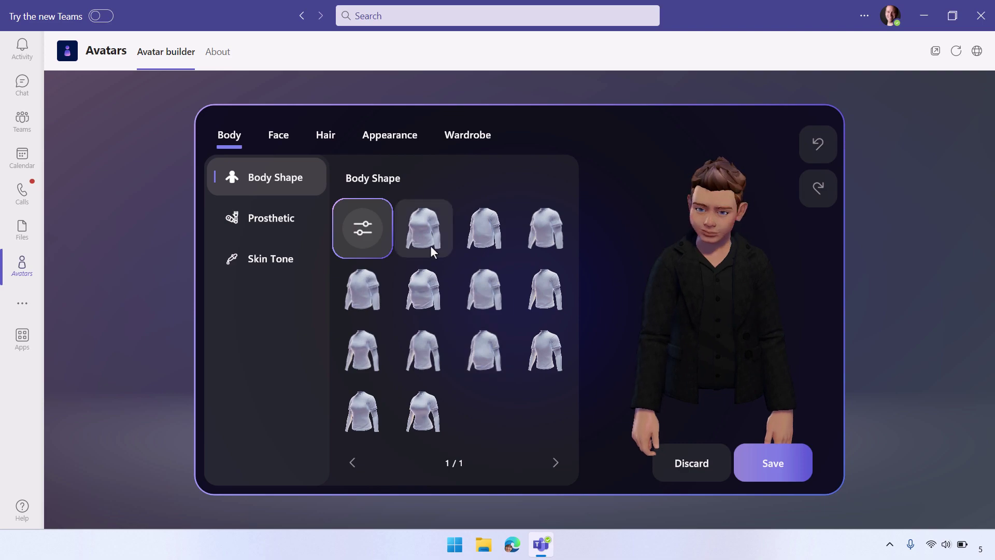
{"action": "left_click", "coordinate": [371, 217]}
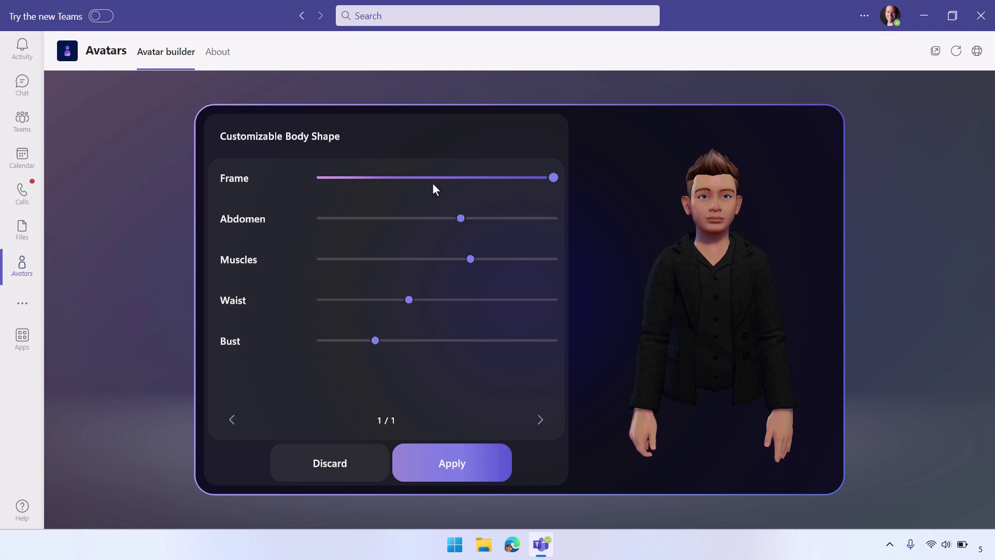
{"action": "left_click_drag", "start_coordinate": [469, 258], "coordinate": [548, 257]}
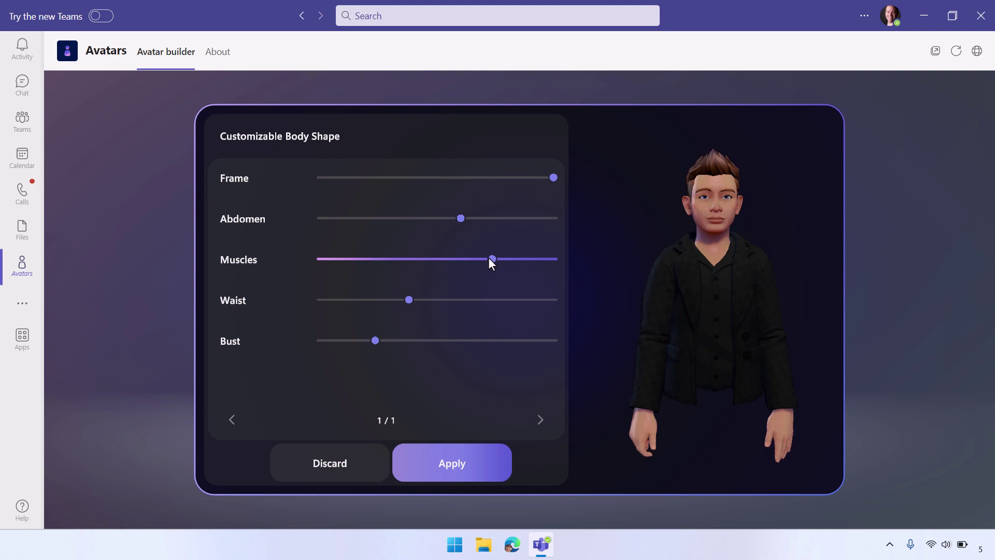
{"action": "left_click_drag", "start_coordinate": [486, 261], "coordinate": [486, 261]}
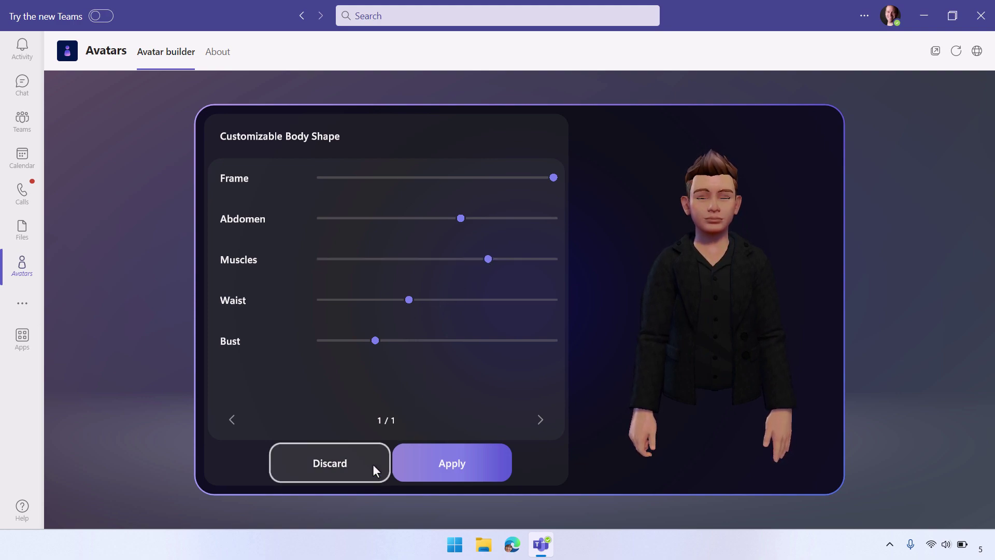
{"action": "left_click", "coordinate": [412, 472]}
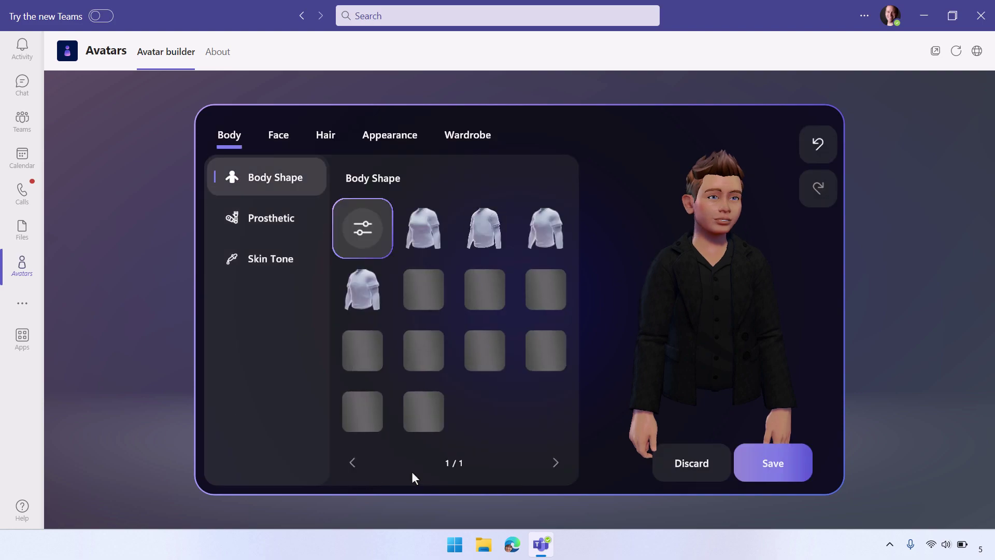
- View the avatar's prosthetic options and skin tone choices
{"action": "left_click", "coordinate": [286, 225]}
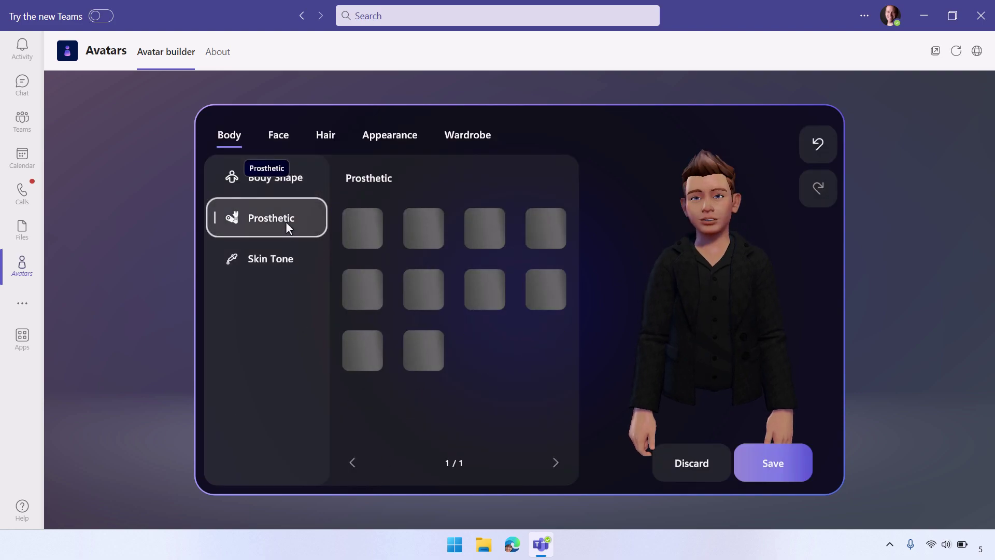
{"action": "left_click", "coordinate": [281, 259]}
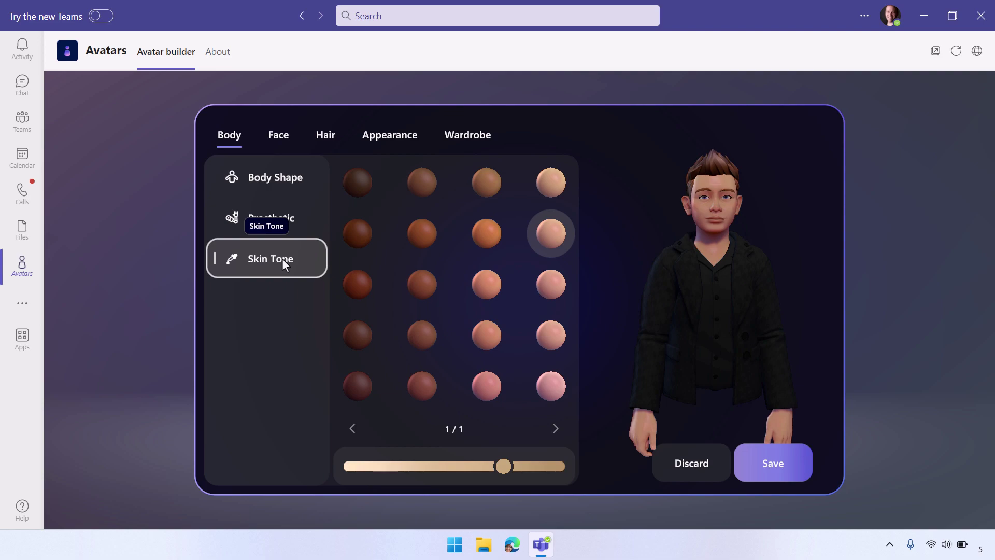
- Customize the avatar's face shape by reducing Head Width slightly, review the remaining face adjustments, and apply
{"action": "left_click", "coordinate": [279, 139]}
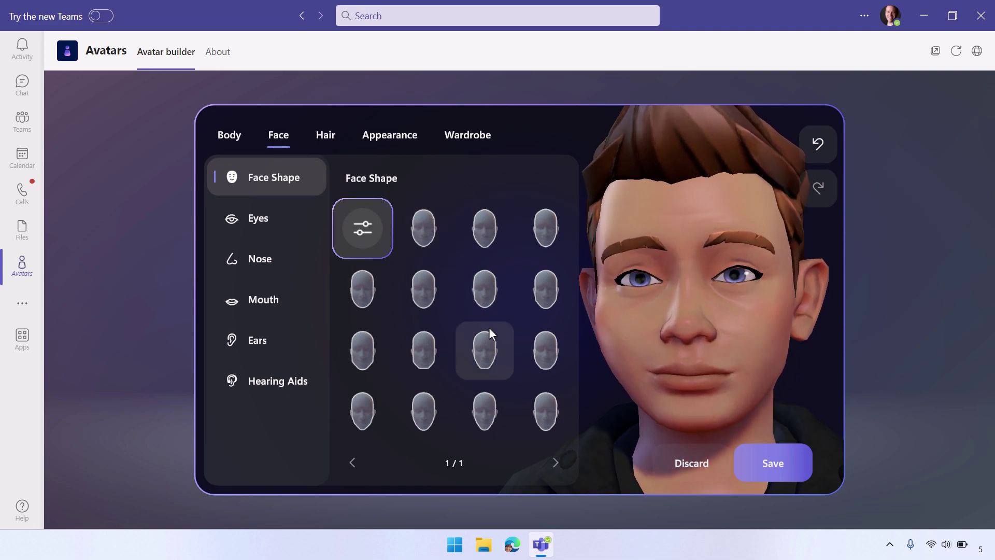
{"action": "left_click", "coordinate": [354, 218]}
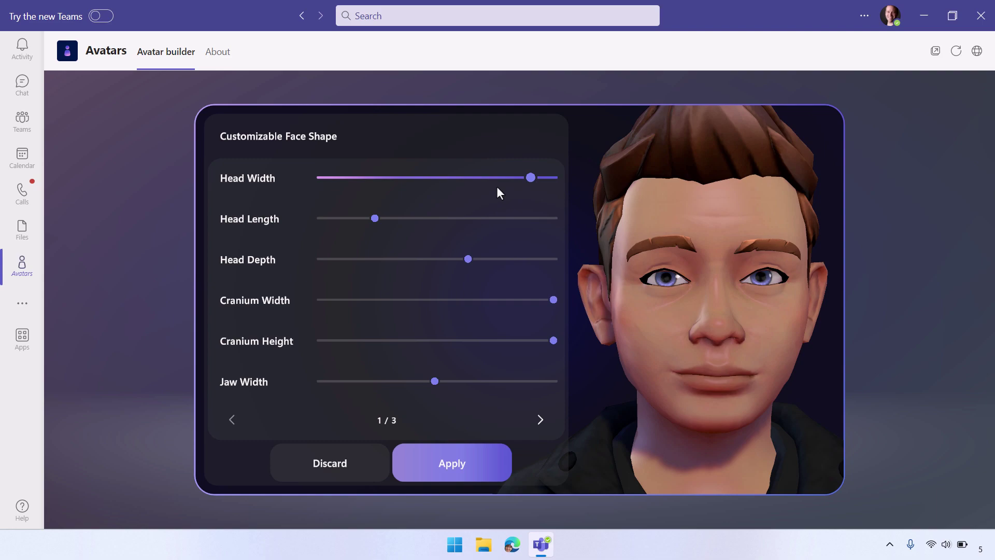
{"action": "mouse_move", "coordinate": [530, 177]}
{"action": "left_mouse_down"}
{"action": "mouse_move", "coordinate": [441, 187]}
{"action": "mouse_move", "coordinate": [379, 174]}
{"action": "mouse_move", "coordinate": [506, 206]}
{"action": "mouse_move", "coordinate": [526, 180]}
{"action": "left_mouse_up"}
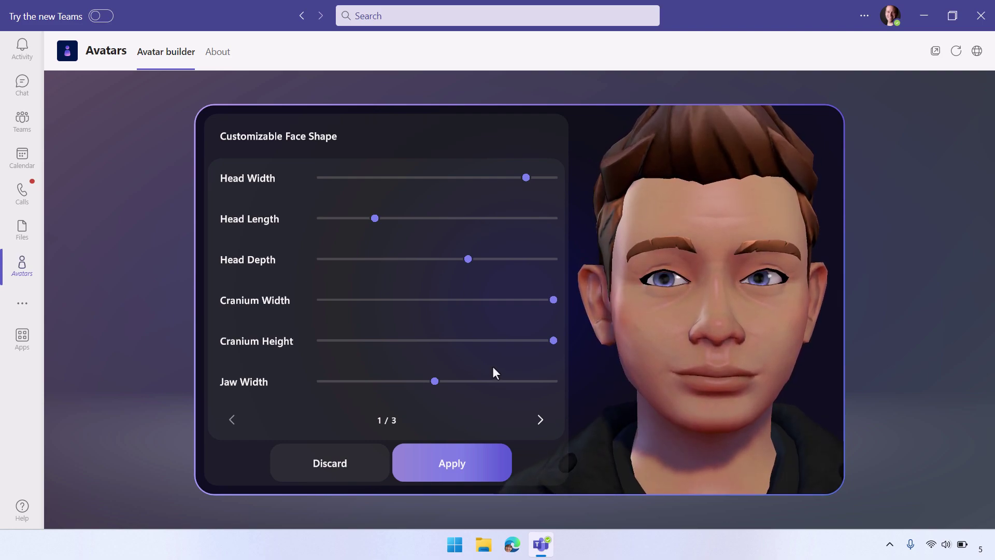
{"action": "left_click", "coordinate": [542, 419]}
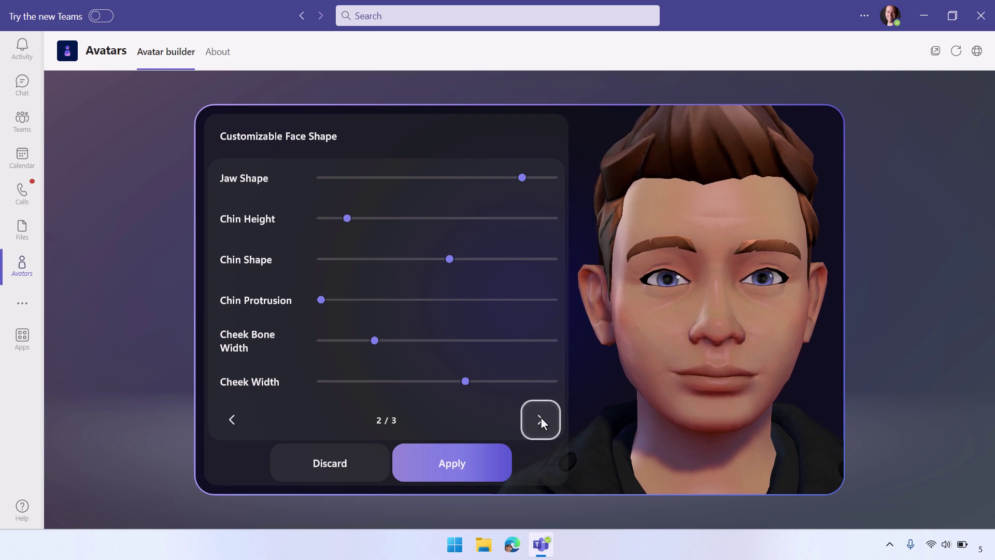
{"action": "left_click", "coordinate": [540, 417]}
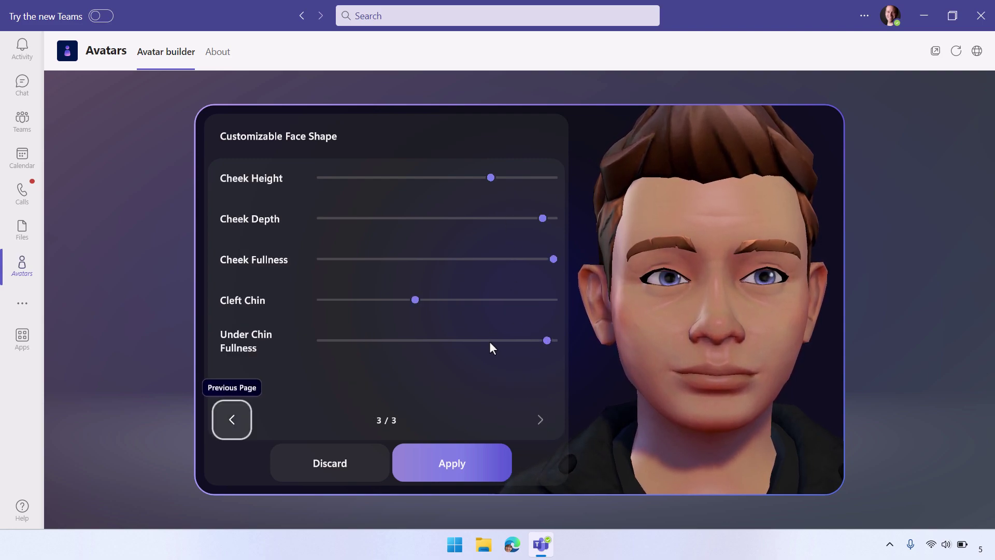
{"action": "left_click", "coordinate": [461, 471]}
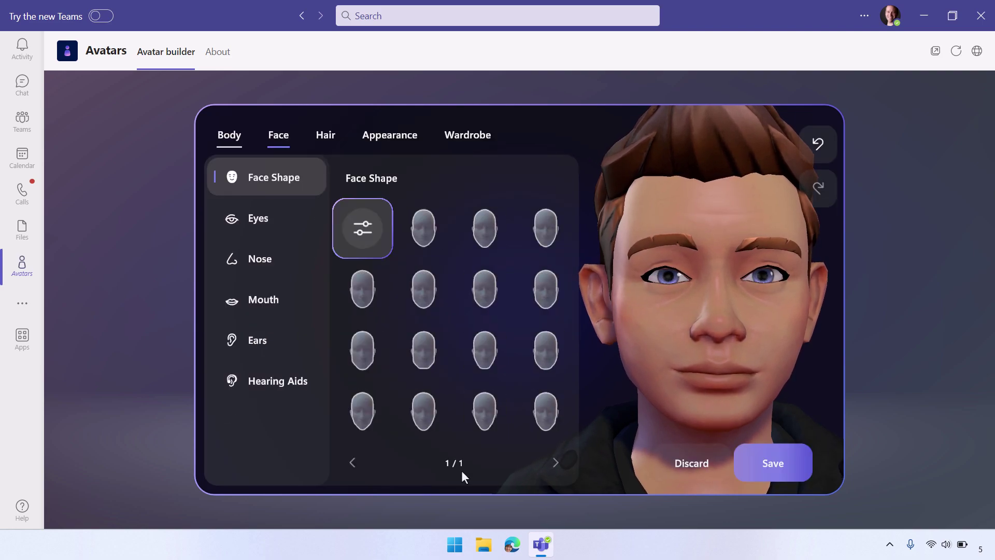
- Customize the avatar's nose by raising Laugh Lines close to the maximum, and apply the change
{"action": "left_click", "coordinate": [281, 221]}
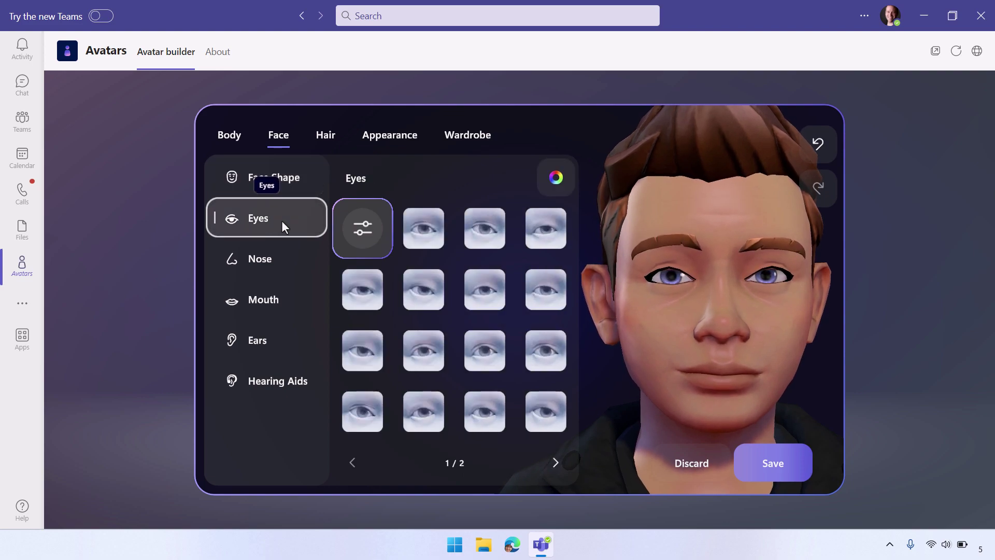
{"action": "left_click", "coordinate": [296, 259]}
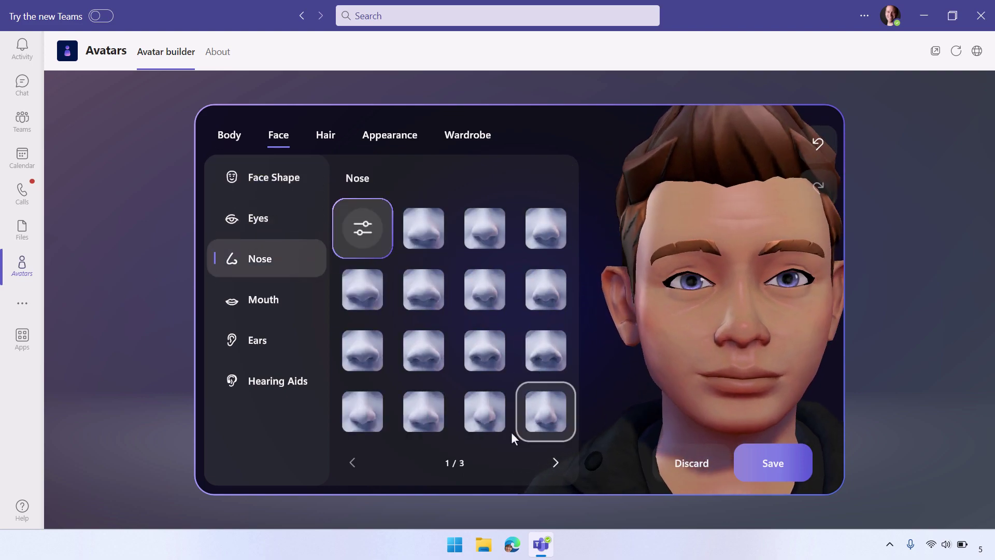
{"action": "left_click", "coordinate": [347, 205]}
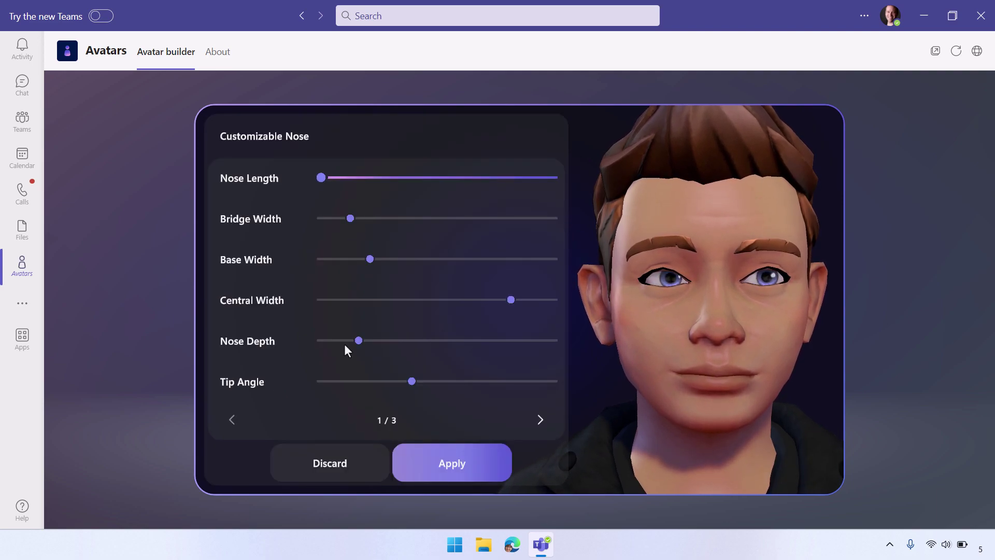
{"action": "left_click", "coordinate": [531, 421]}
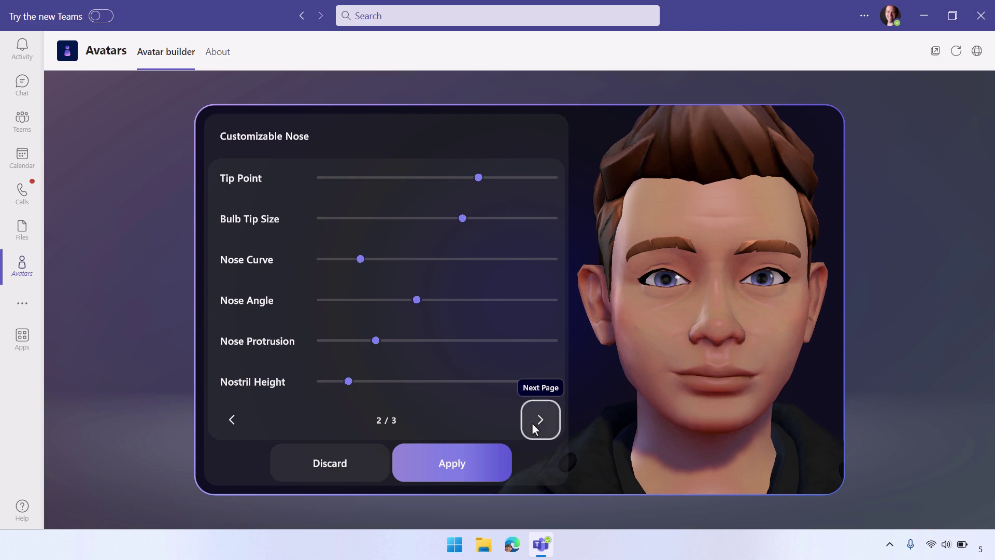
{"action": "left_click", "coordinate": [531, 422]}
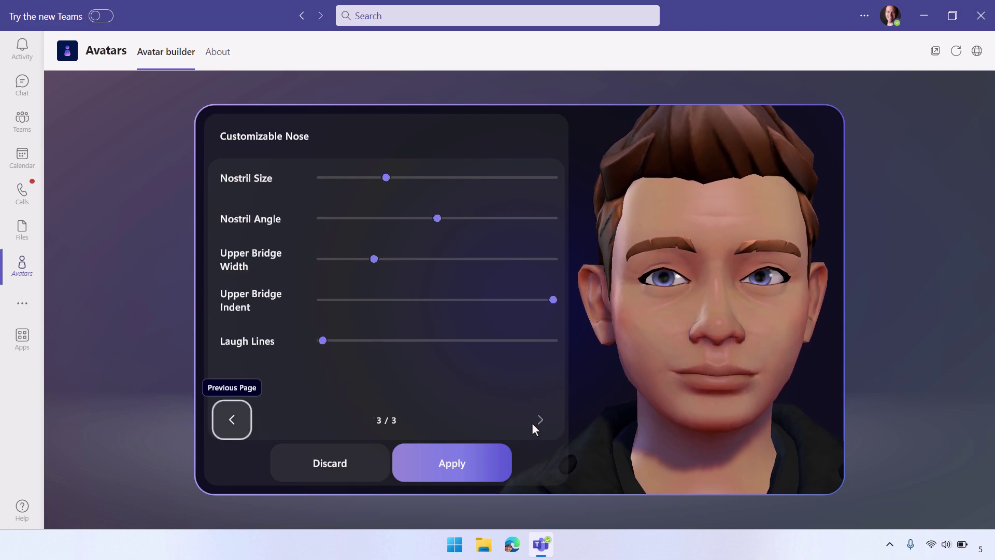
{"action": "left_click_drag", "start_coordinate": [320, 341], "coordinate": [549, 341]}
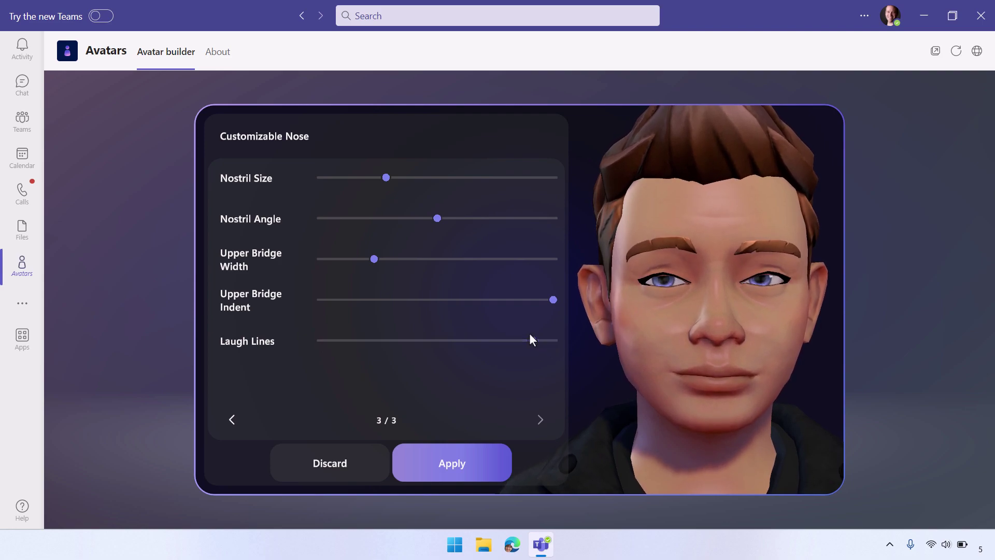
{"action": "left_click", "coordinate": [436, 465]}
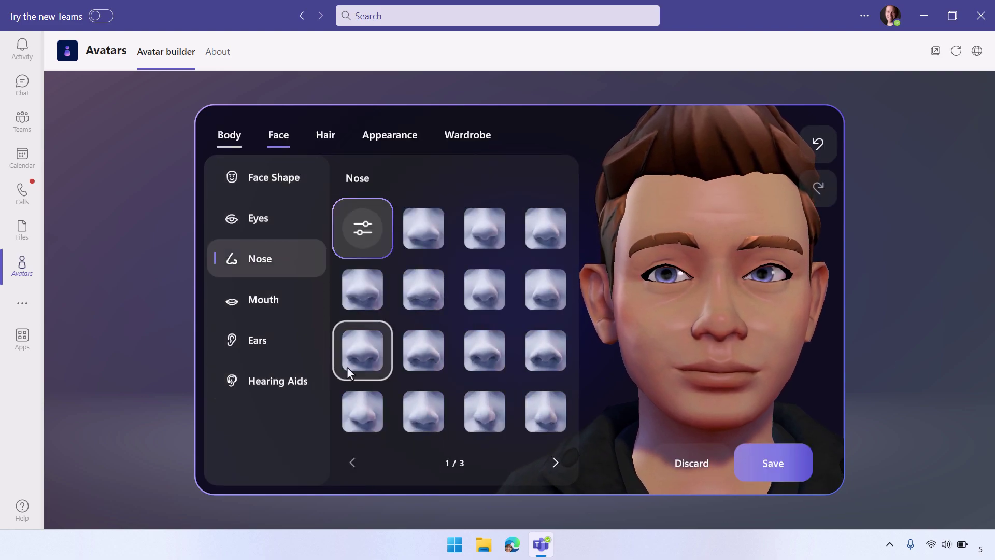
- Give the avatar the full-lipped mouth from the second page of mouth presets, second row, second preset
{"action": "left_click", "coordinate": [262, 306]}
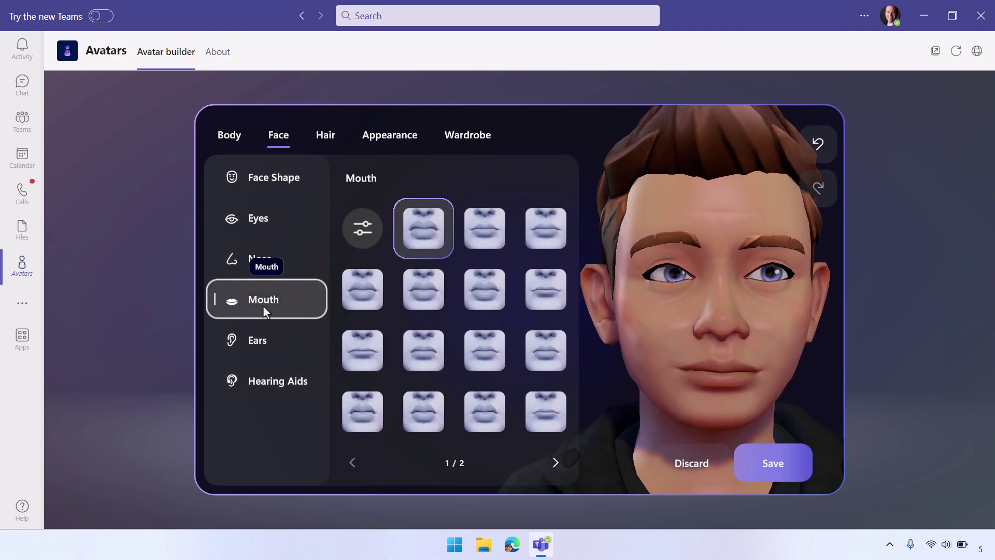
{"action": "left_click", "coordinate": [552, 461]}
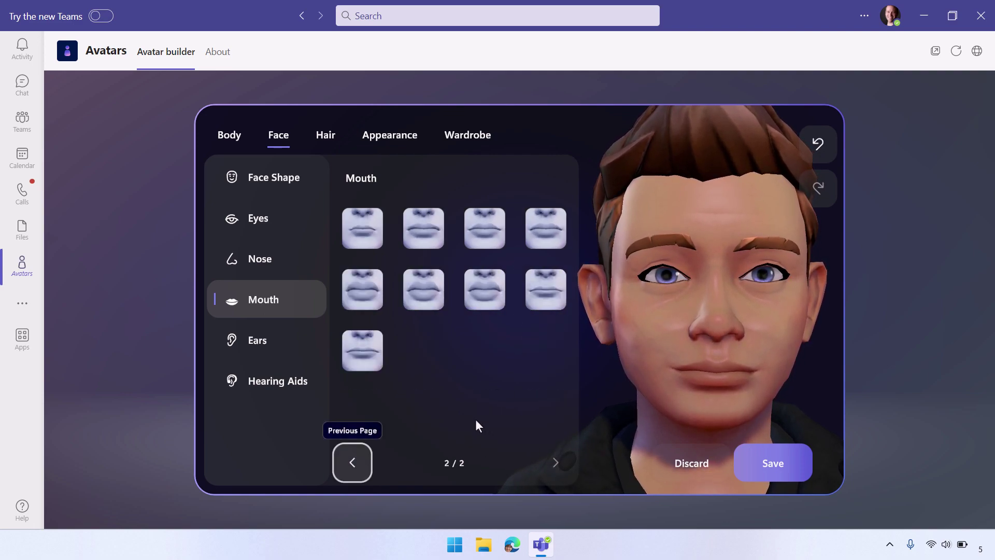
{"action": "left_click", "coordinate": [429, 294]}
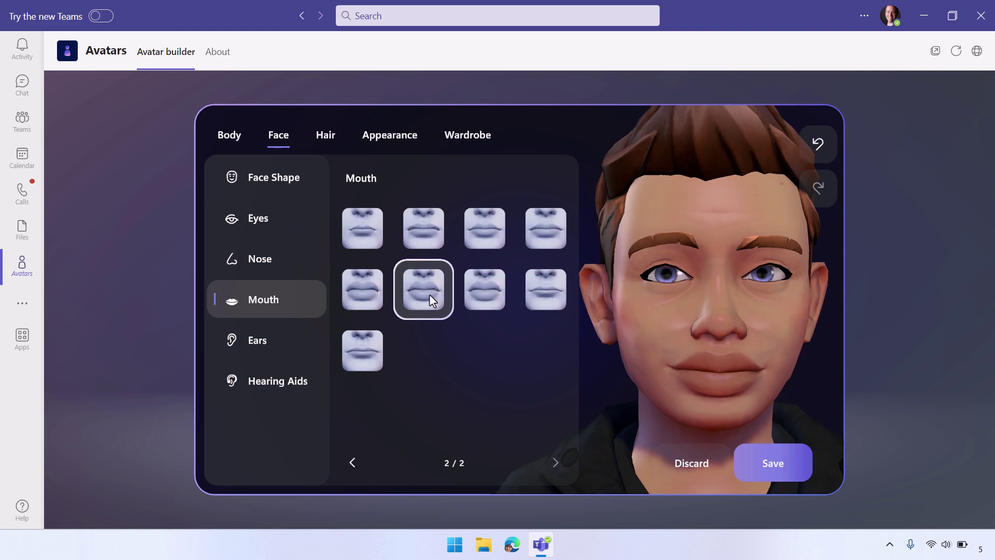
{"action": "left_click", "coordinate": [344, 463]}
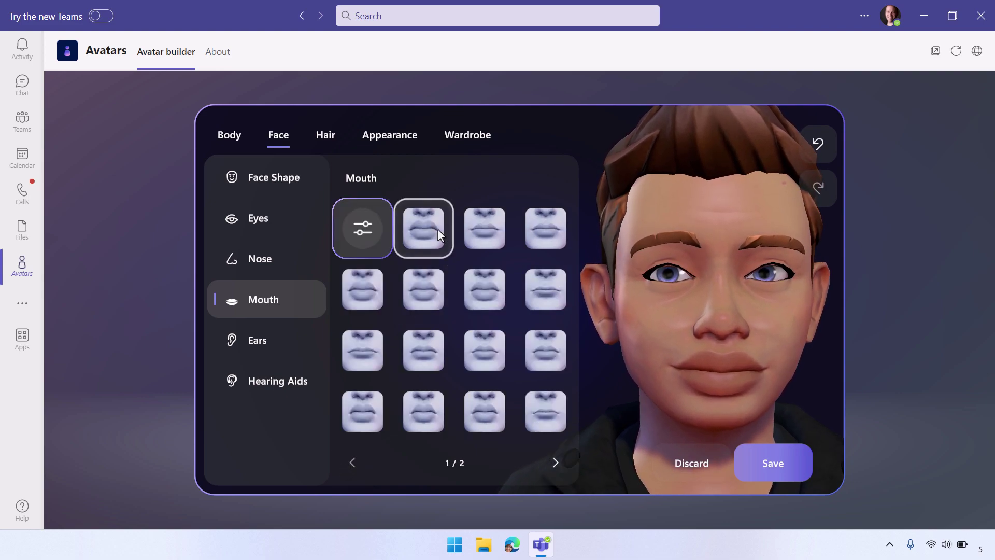
- Review the custom ear adjustments, apply them as they are, and view the hearing aid options
{"action": "left_click", "coordinate": [260, 348]}
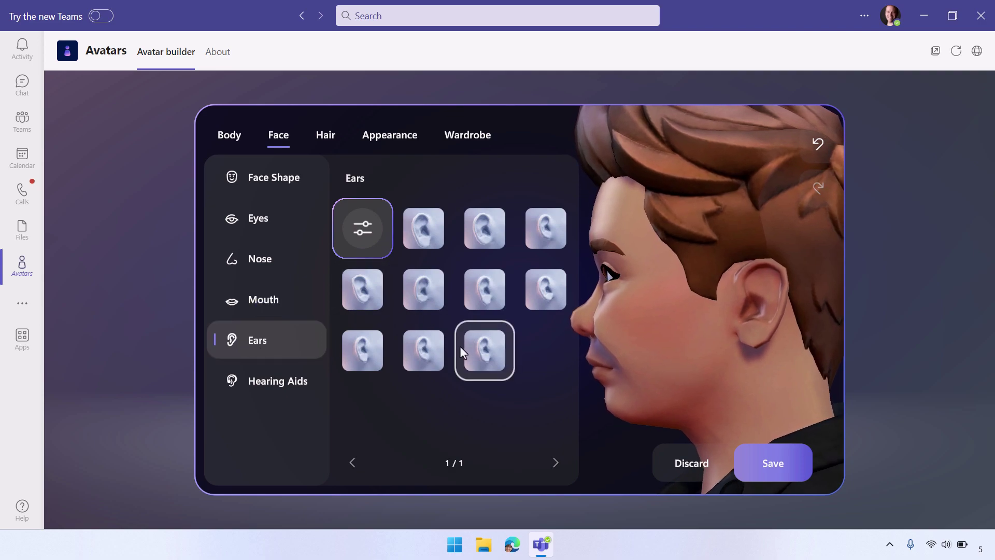
{"action": "left_click", "coordinate": [363, 246]}
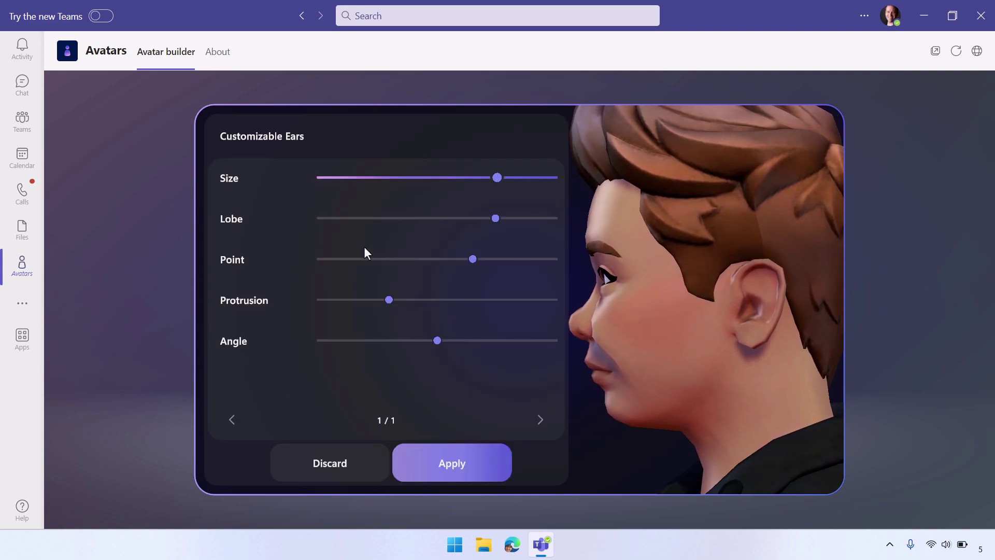
{"action": "left_click", "coordinate": [423, 466]}
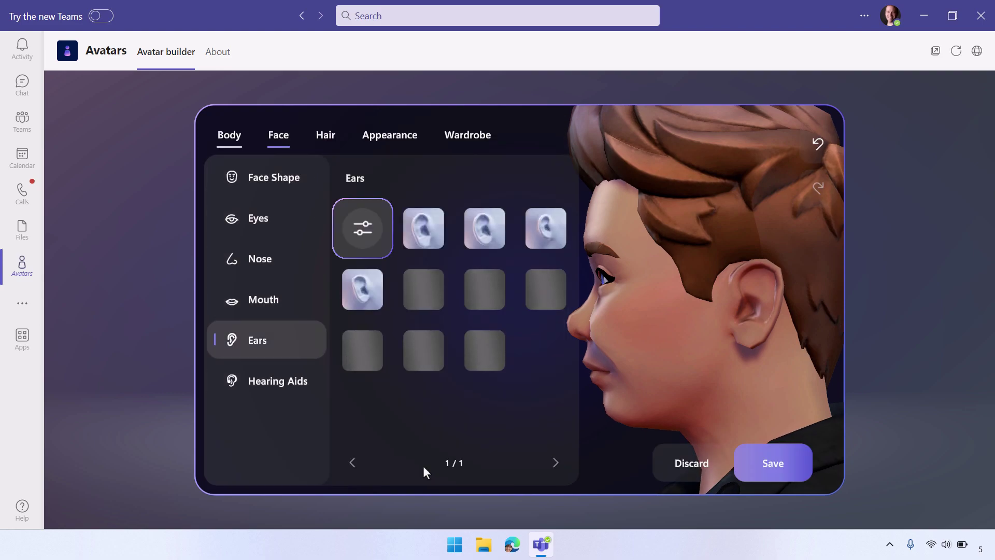
{"action": "left_click", "coordinate": [262, 381]}
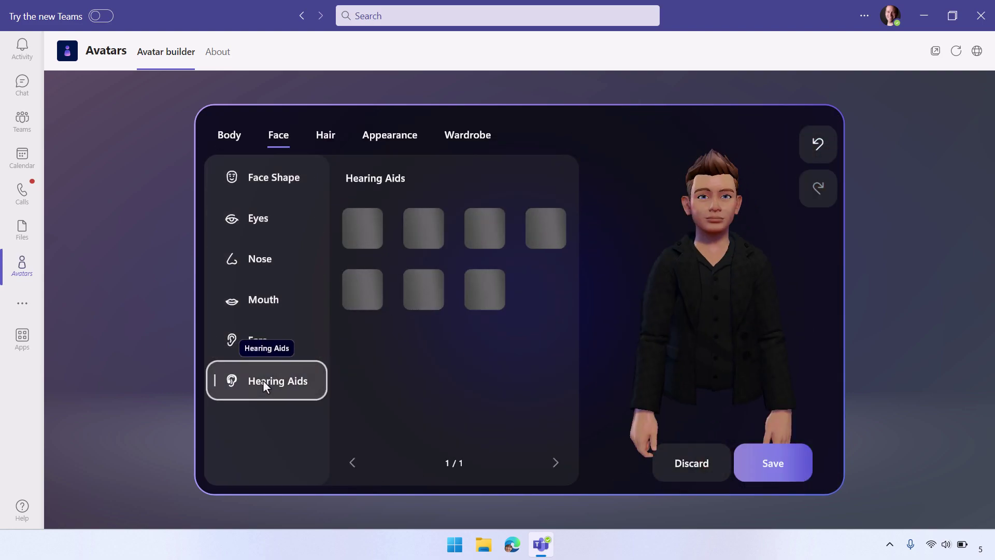
- Change the avatar's hair style to "Medium tight curls spiked" from the third page of styles
{"action": "left_click", "coordinate": [325, 138]}
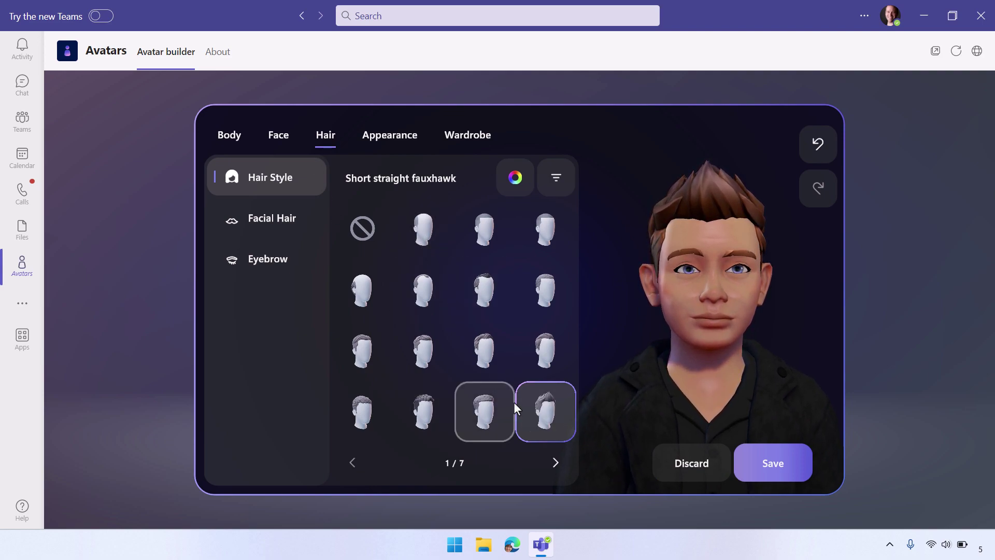
{"action": "left_click", "coordinate": [550, 474]}
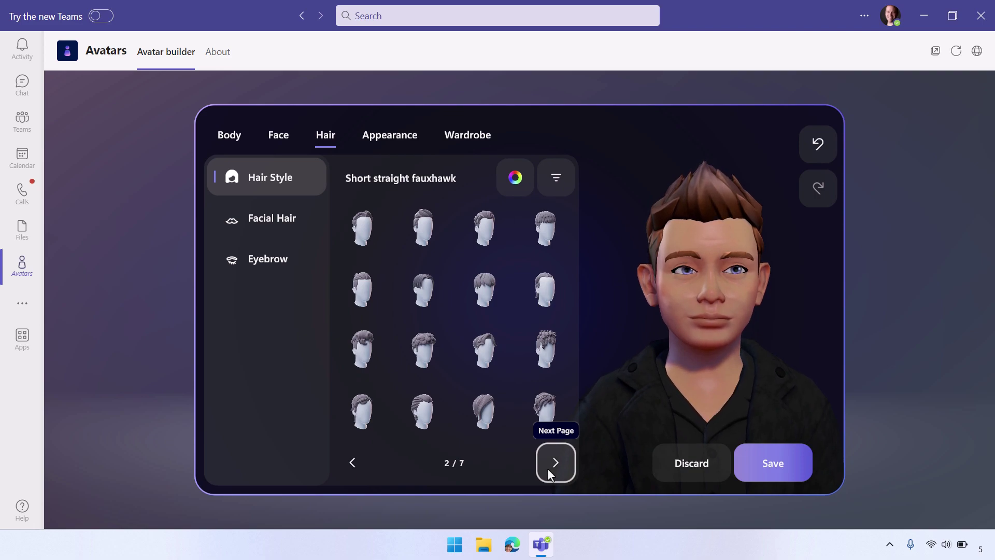
{"action": "left_click", "coordinate": [546, 462]}
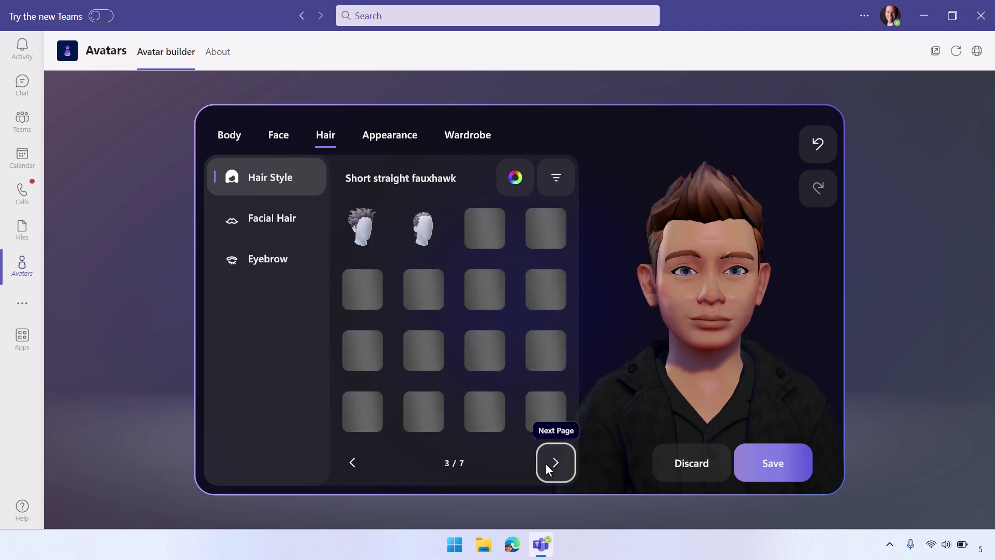
{"action": "left_click", "coordinate": [366, 234]}
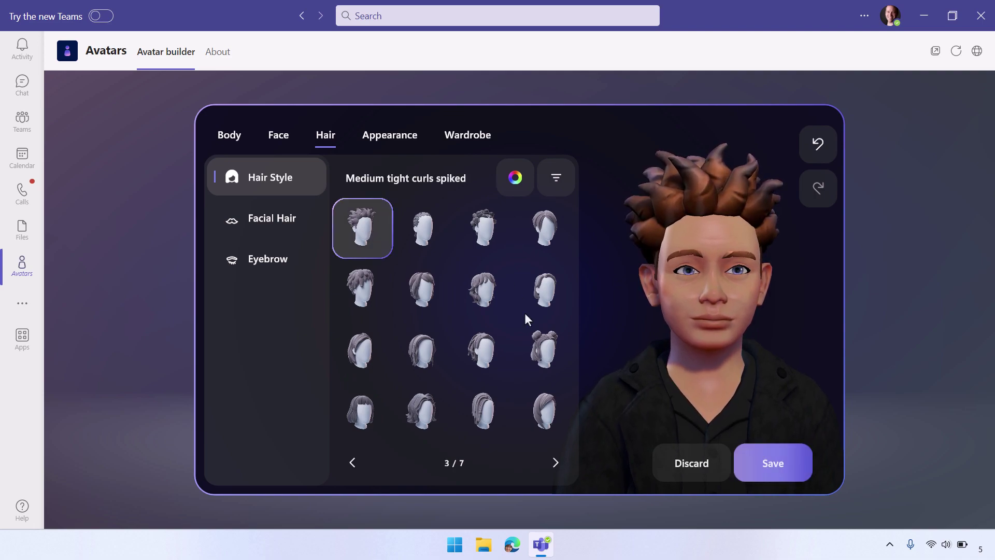
- Try the "Medium straight half double bun" and "Medium Wavy Bangs" hair styles on the avatar
{"action": "left_click", "coordinate": [536, 347]}
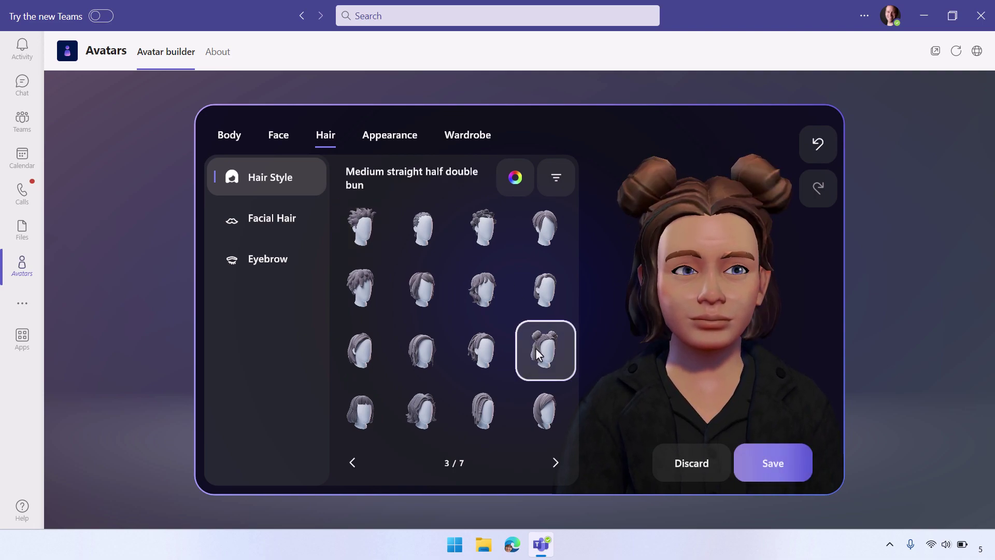
{"action": "left_click", "coordinate": [549, 458]}
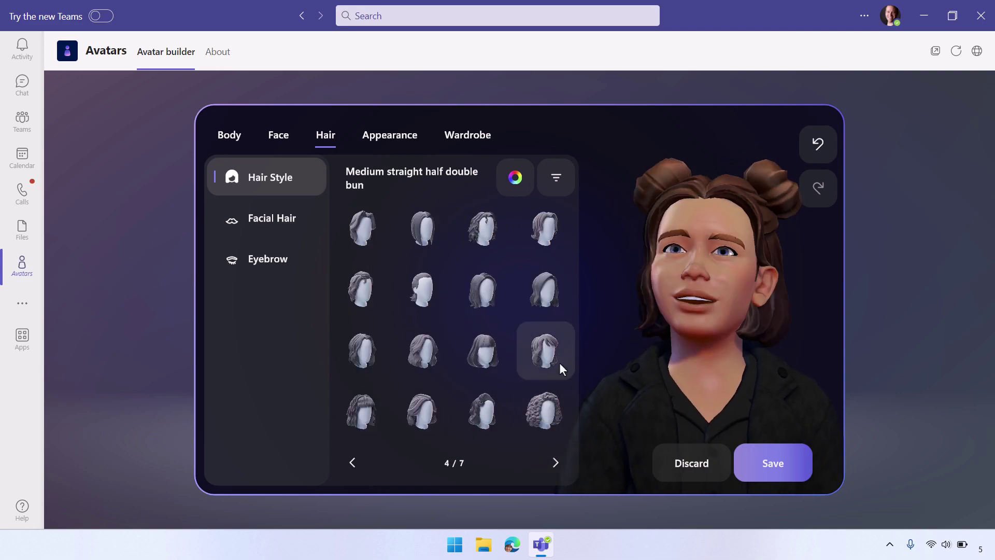
{"action": "left_click", "coordinate": [559, 362]}
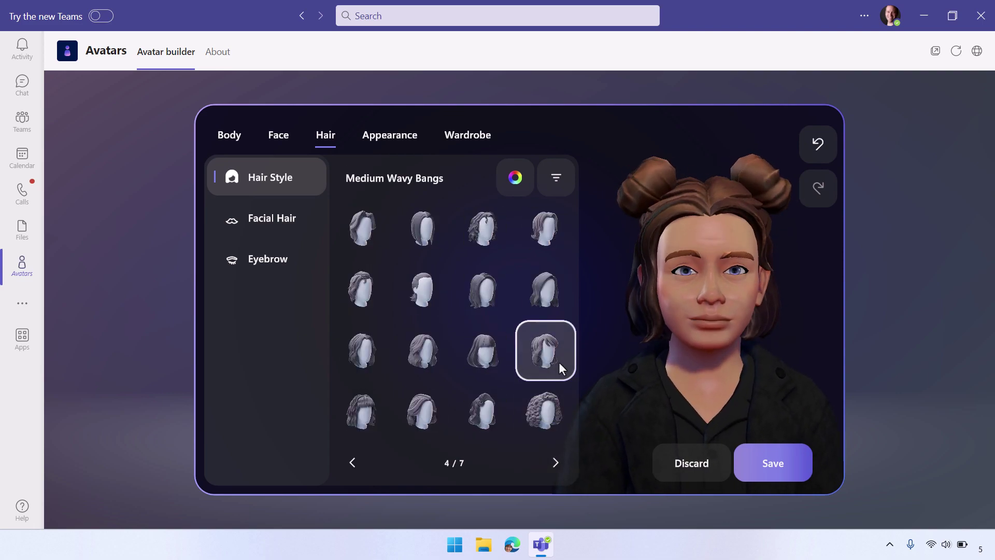
- Try the "Long wavy crown braid updo" and "Long double french braids low buns" hair styles from the last two pages
{"action": "left_click", "coordinate": [560, 462]}
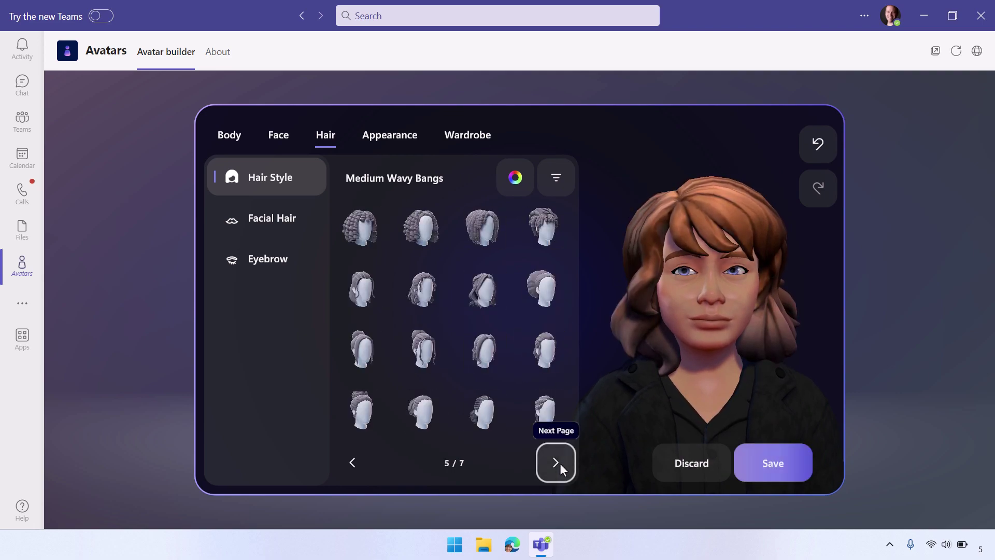
{"action": "left_click", "coordinate": [560, 462]}
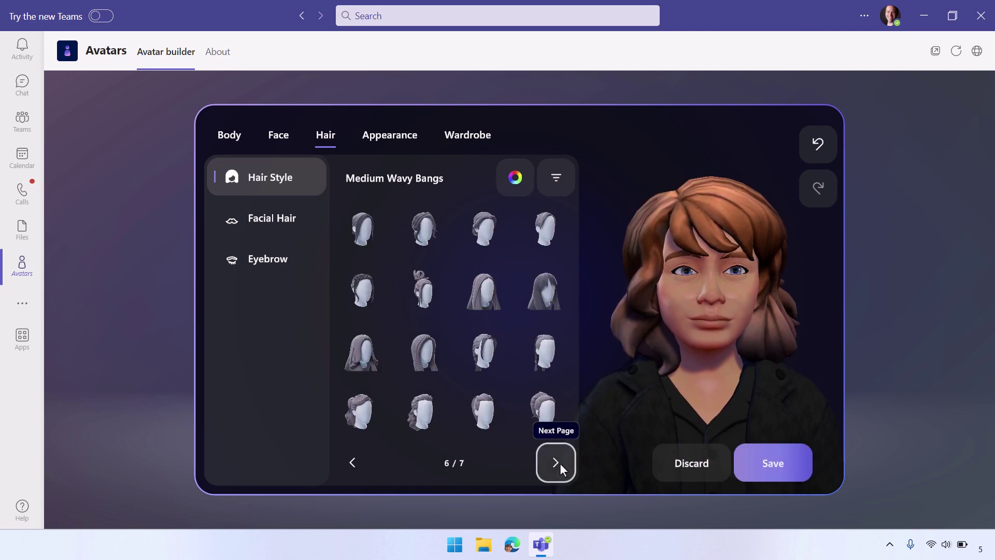
{"action": "left_click", "coordinate": [385, 304]}
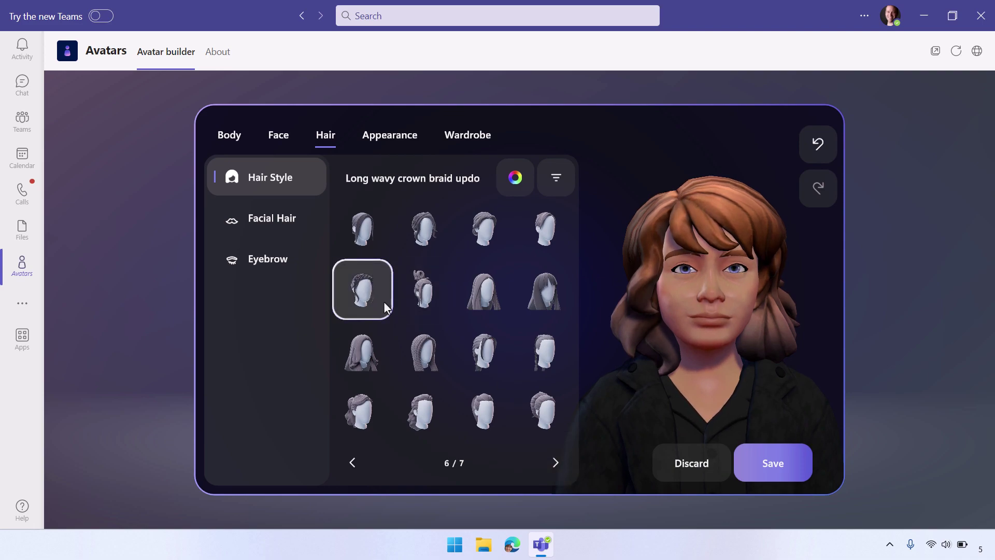
{"action": "left_click", "coordinate": [564, 468]}
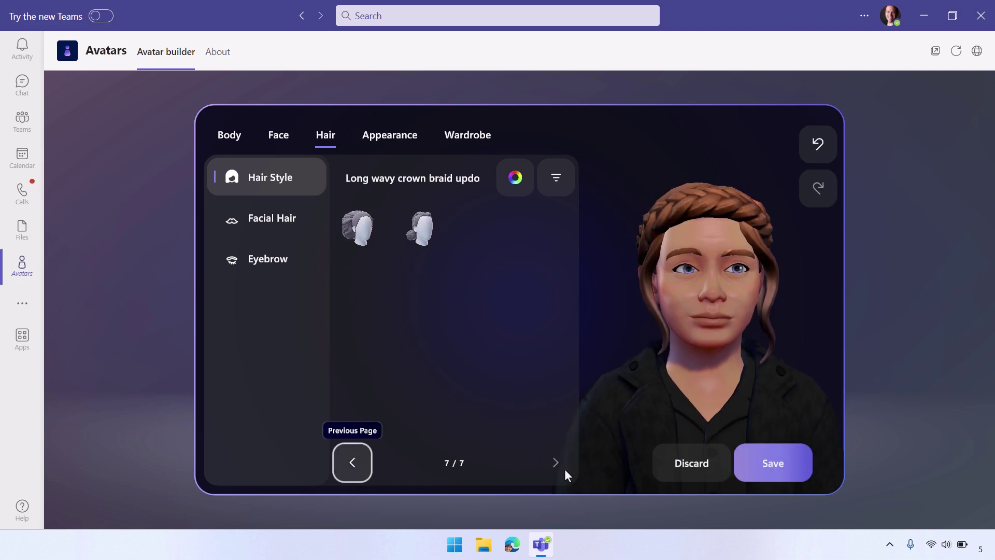
{"action": "left_click", "coordinate": [422, 220]}
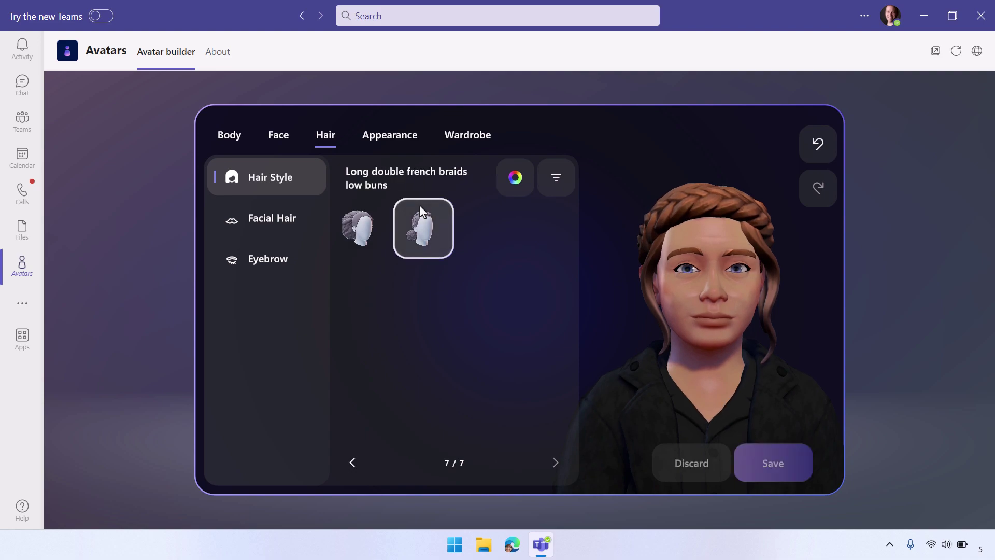
- Change the avatar's hair style to "Short straight fauxhawk" from the first page of styles
{"action": "left_click", "coordinate": [360, 464]}
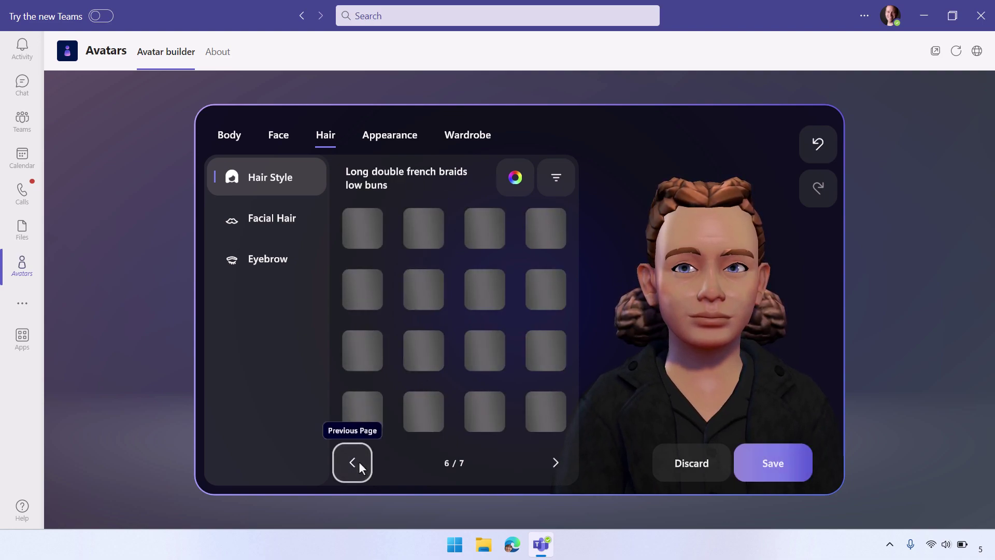
{"action": "left_click", "coordinate": [358, 464]}
{"action": "left_click", "coordinate": [358, 464]}
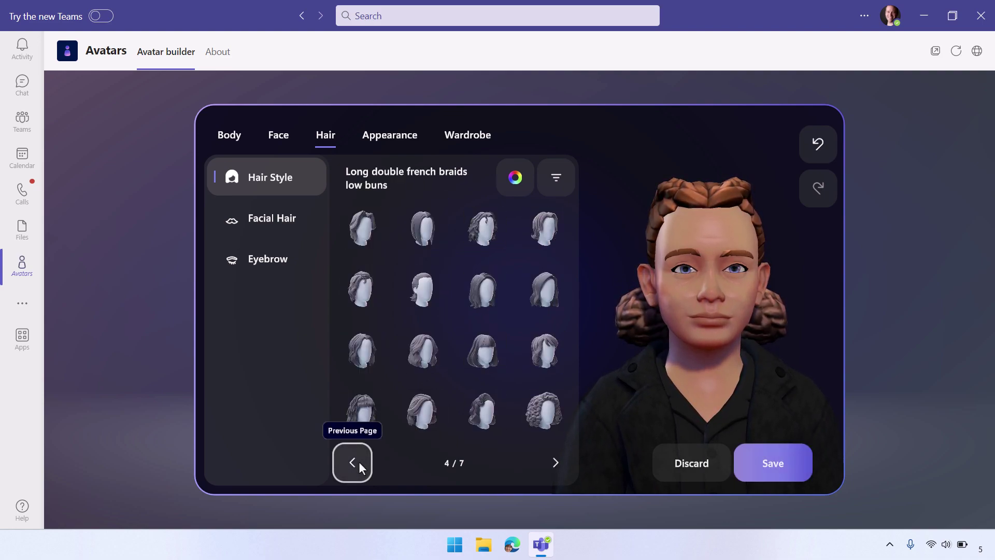
{"action": "left_click", "coordinate": [359, 461]}
{"action": "left_click", "coordinate": [358, 461]}
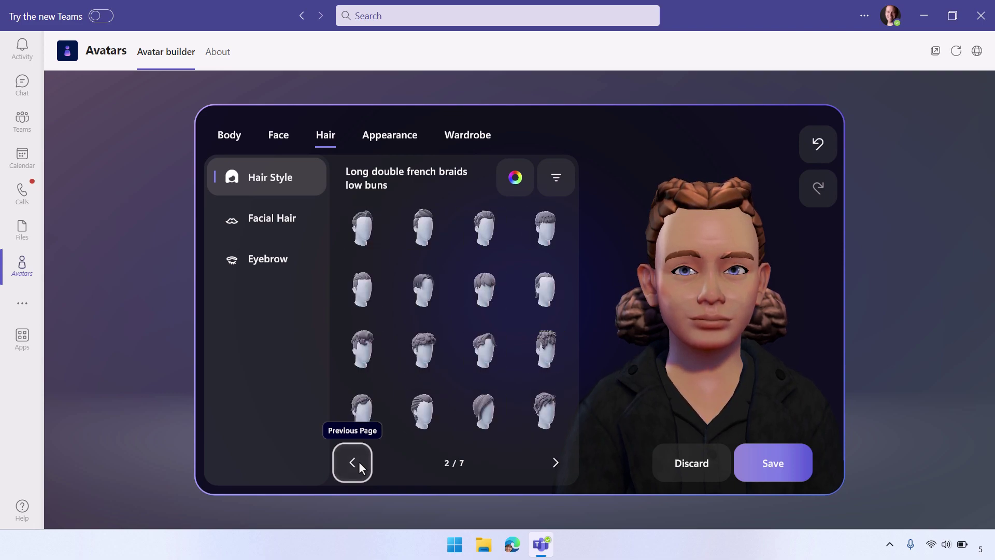
{"action": "left_click", "coordinate": [358, 461]}
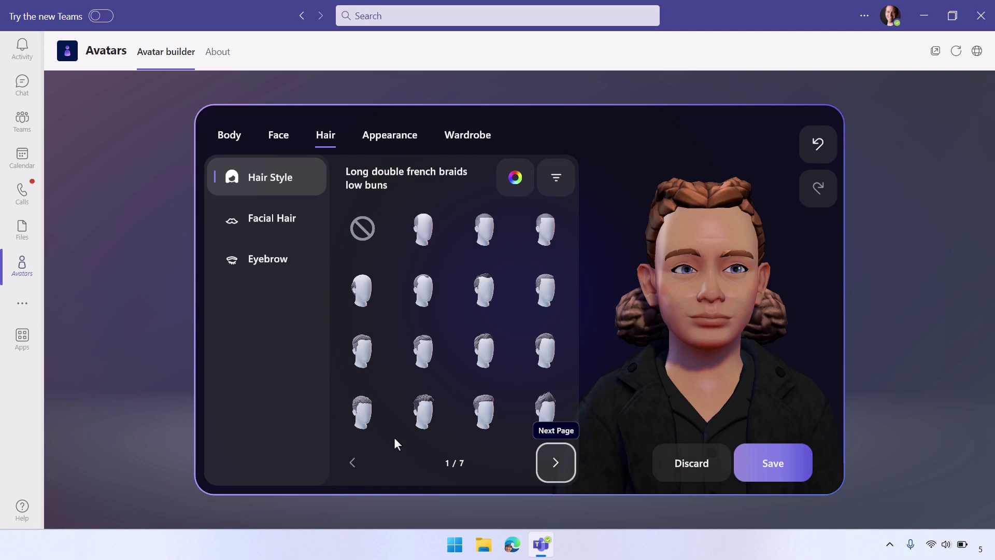
{"action": "left_click", "coordinate": [555, 408]}
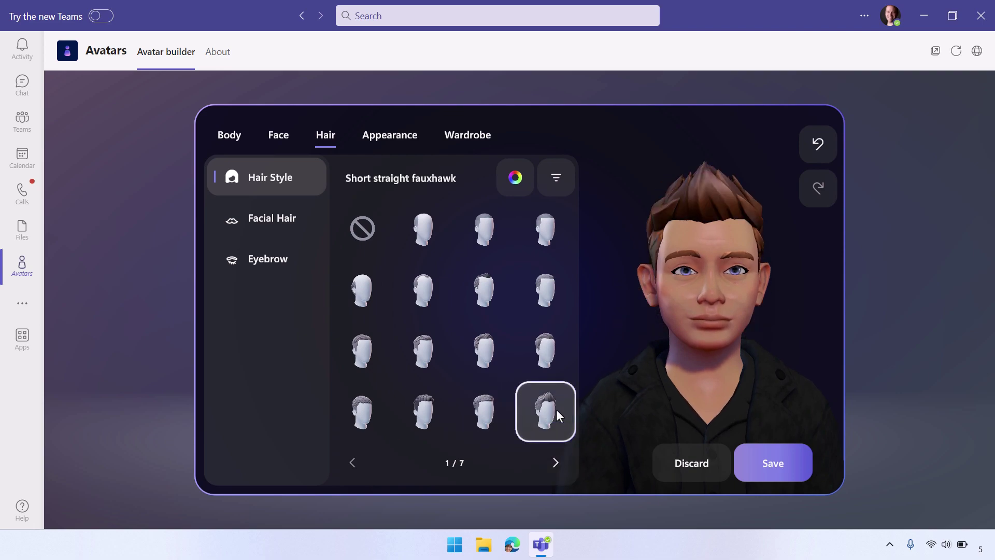
- Try the Extended Goatee, Bandholz Beard, Trimmed Beard and Long Scruffy facial hair on the avatar, and return it to No Facial Hair
{"action": "left_click", "coordinate": [273, 217]}
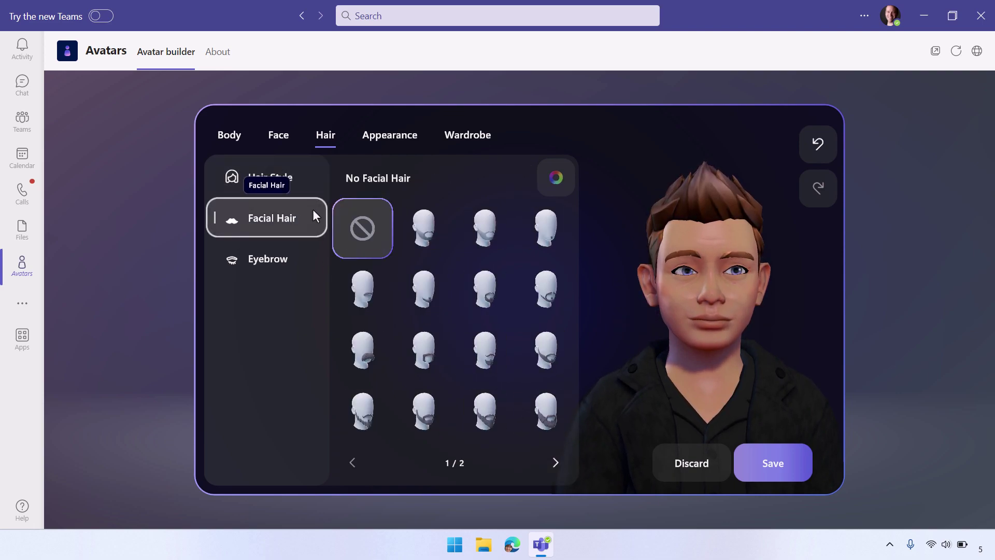
{"action": "left_click", "coordinate": [546, 298]}
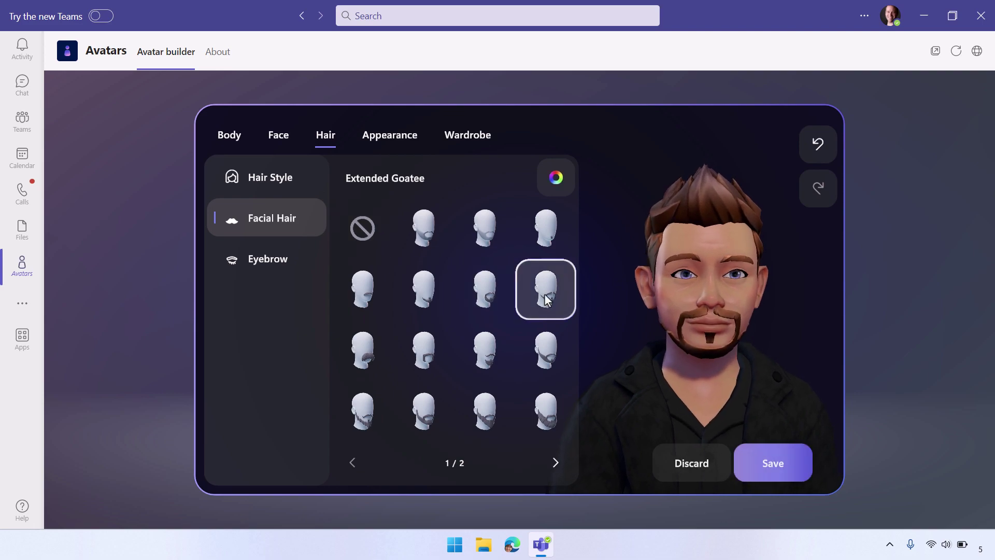
{"action": "left_click", "coordinate": [549, 421]}
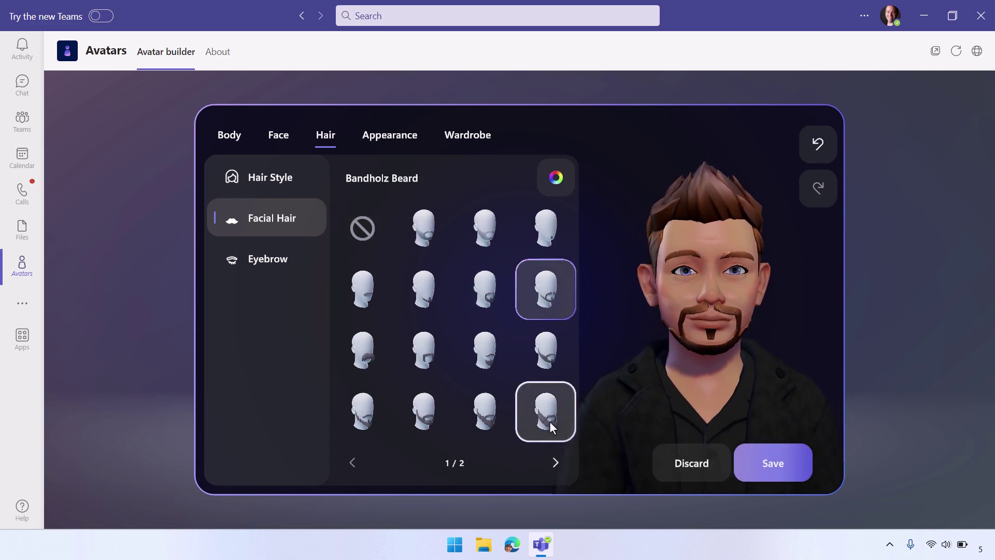
{"action": "left_click", "coordinate": [438, 412]}
{"action": "left_click", "coordinate": [564, 464]}
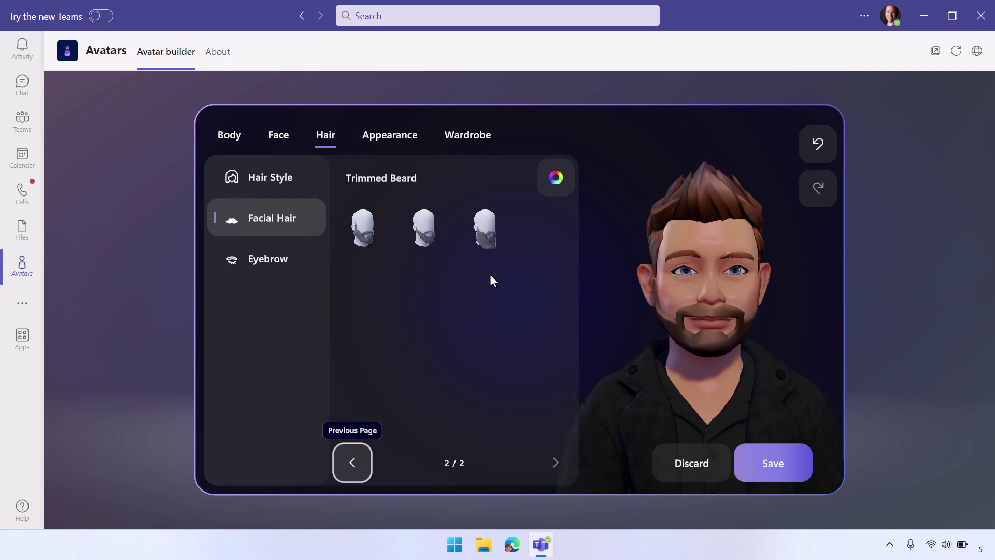
{"action": "left_click", "coordinate": [489, 224]}
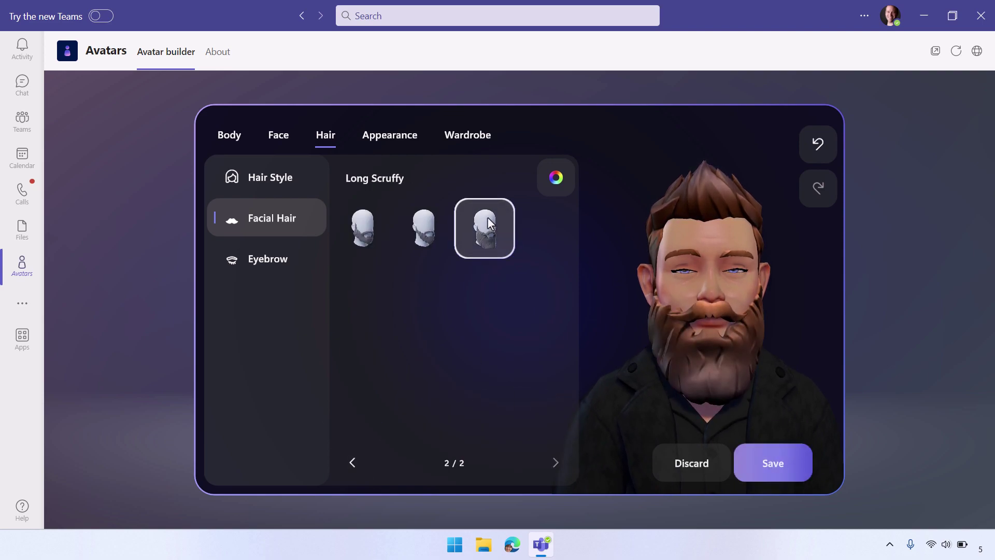
{"action": "left_click", "coordinate": [358, 464]}
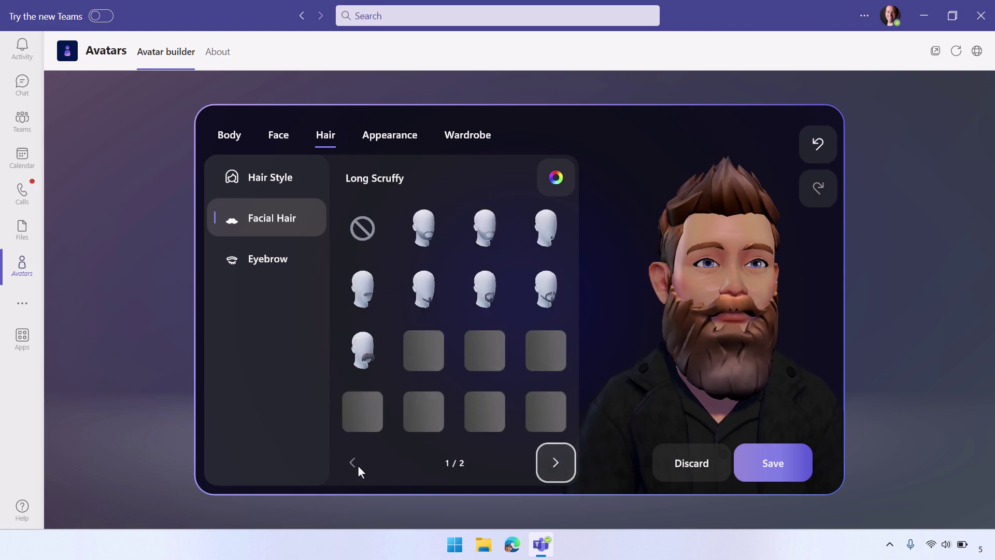
{"action": "left_click", "coordinate": [372, 226]}
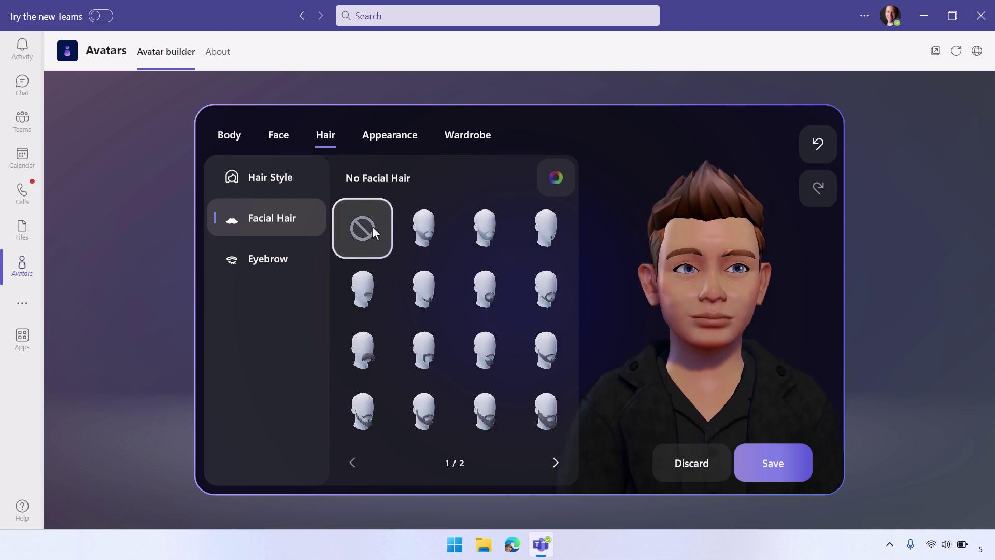
- Try the Straight Full eyebrows on the avatar and switch back to Soft Angled
{"action": "left_click", "coordinate": [267, 260]}
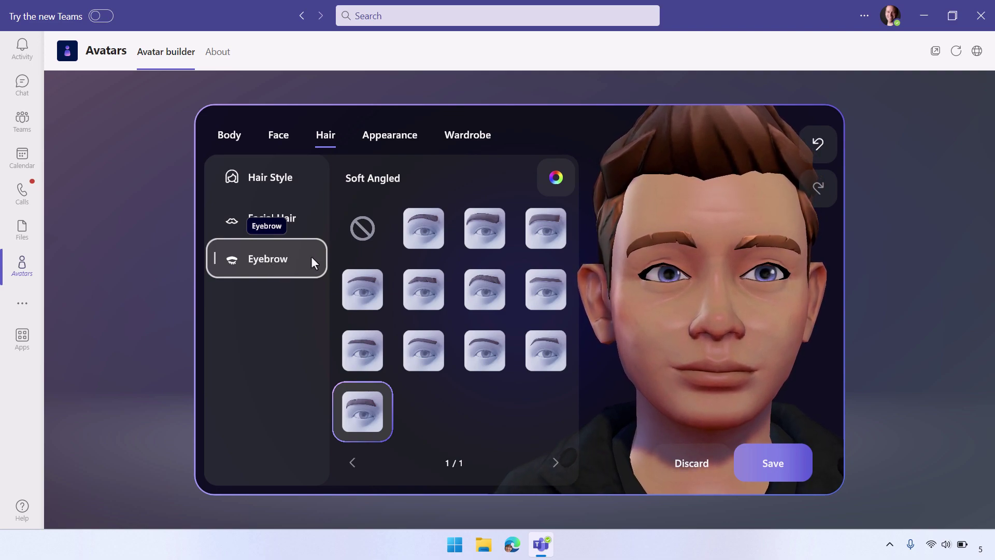
{"action": "left_click", "coordinate": [489, 223]}
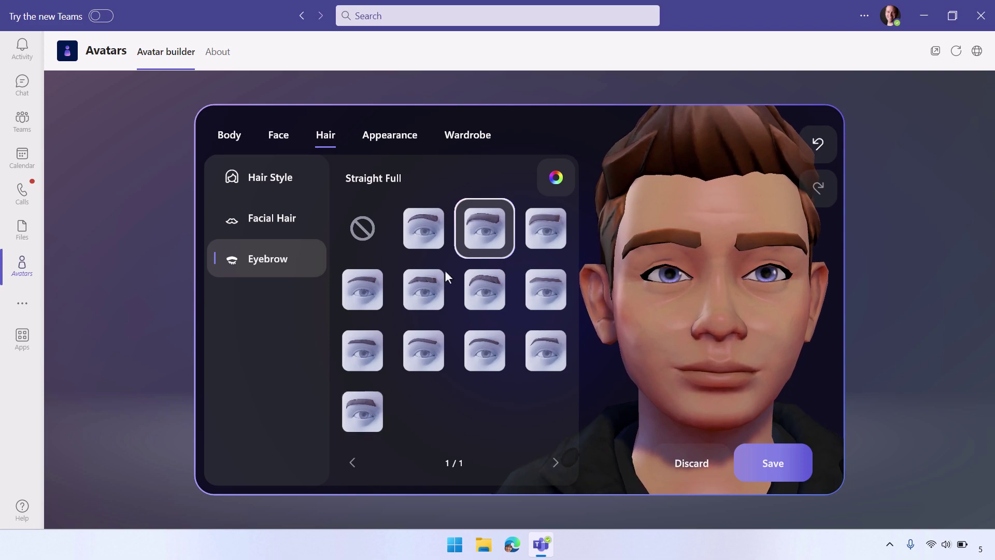
{"action": "left_click", "coordinate": [361, 410]}
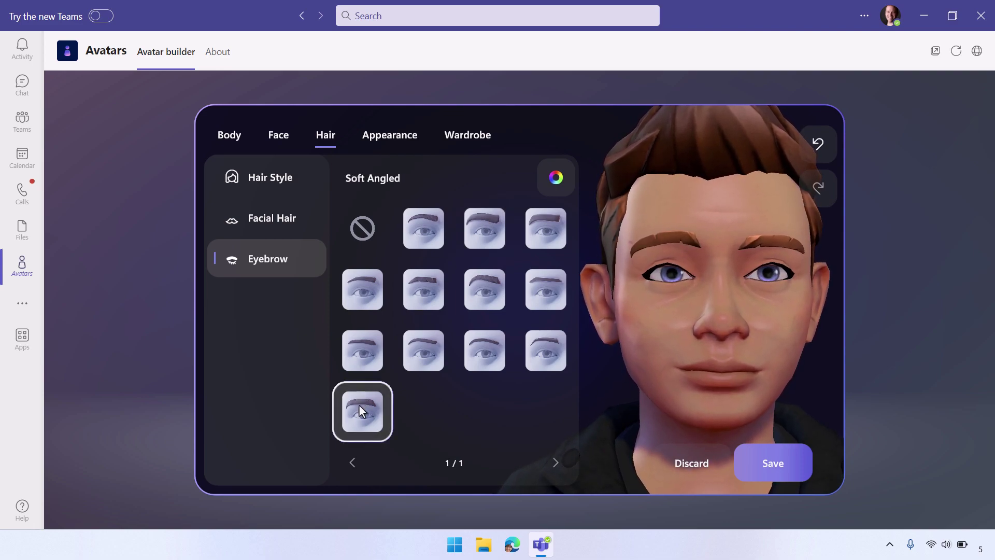
- Set the avatar's appearance to No Blush
{"action": "left_click", "coordinate": [397, 144]}
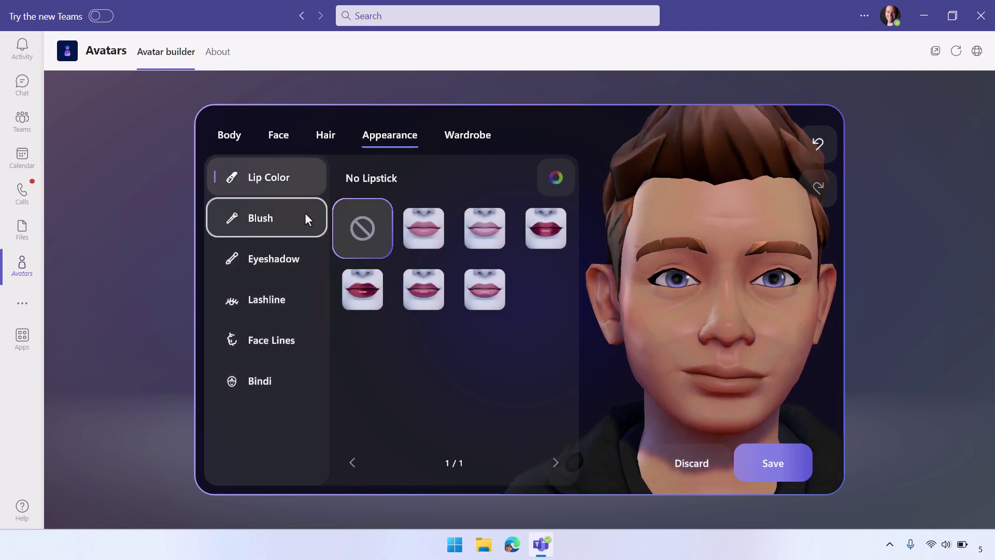
{"action": "left_click", "coordinate": [279, 218]}
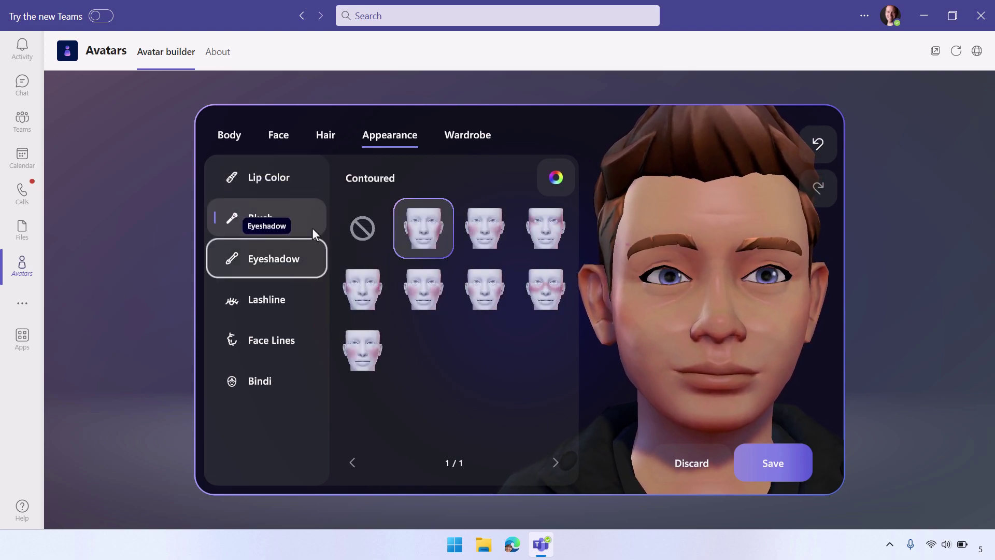
{"action": "left_click", "coordinate": [363, 228]}
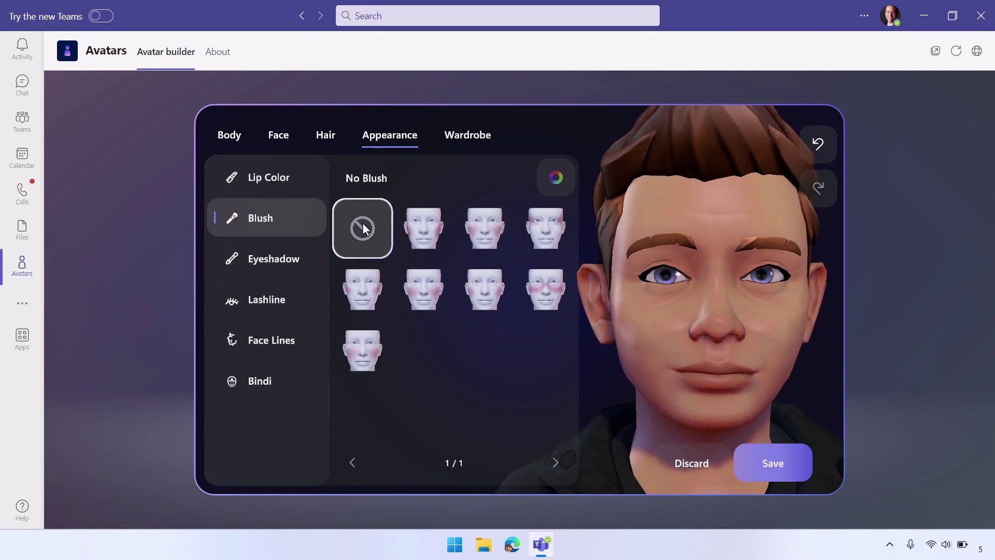
- View the Lashline, Face Lines and Bindi options for the avatar's appearance
{"action": "left_click", "coordinate": [246, 296]}
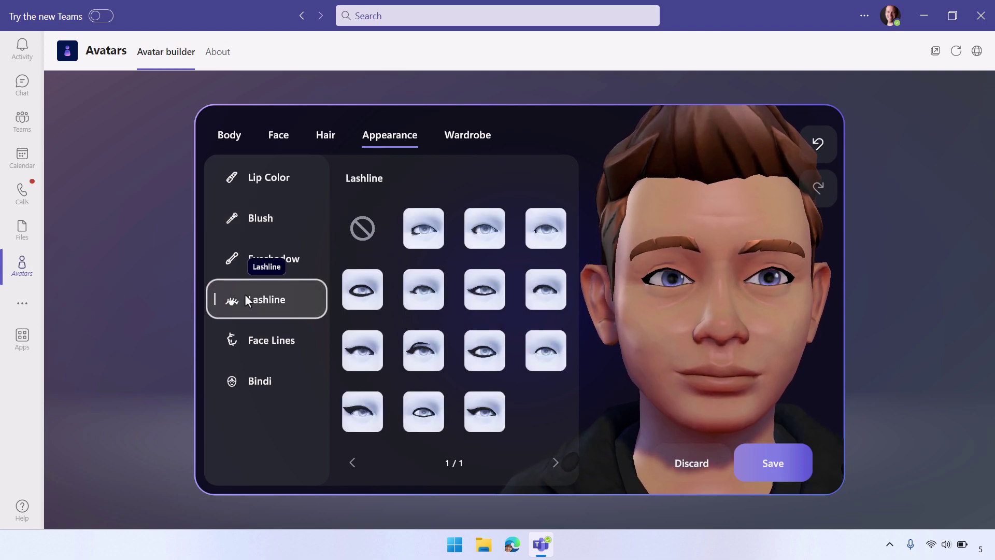
{"action": "left_click", "coordinate": [245, 345]}
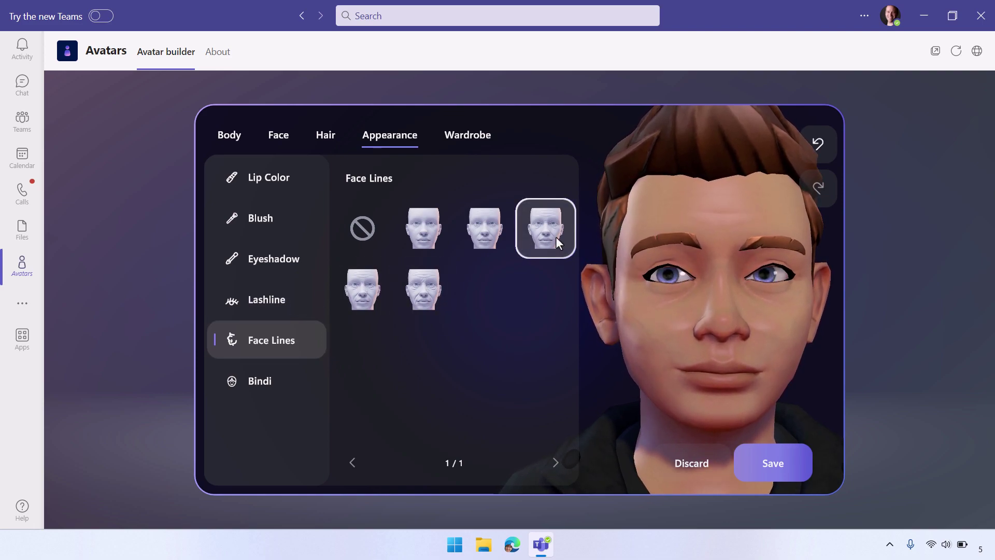
{"action": "left_click", "coordinate": [269, 382]}
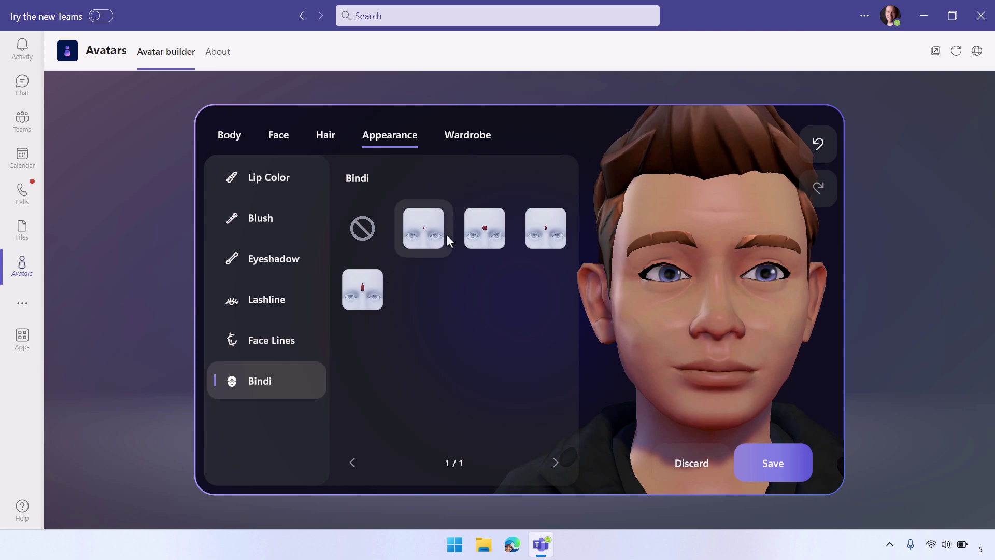
- Try the light blue shirt with a purple tie as the avatar's underlayer, and return to the Short Sleeve Button up
{"action": "left_click", "coordinate": [467, 136]}
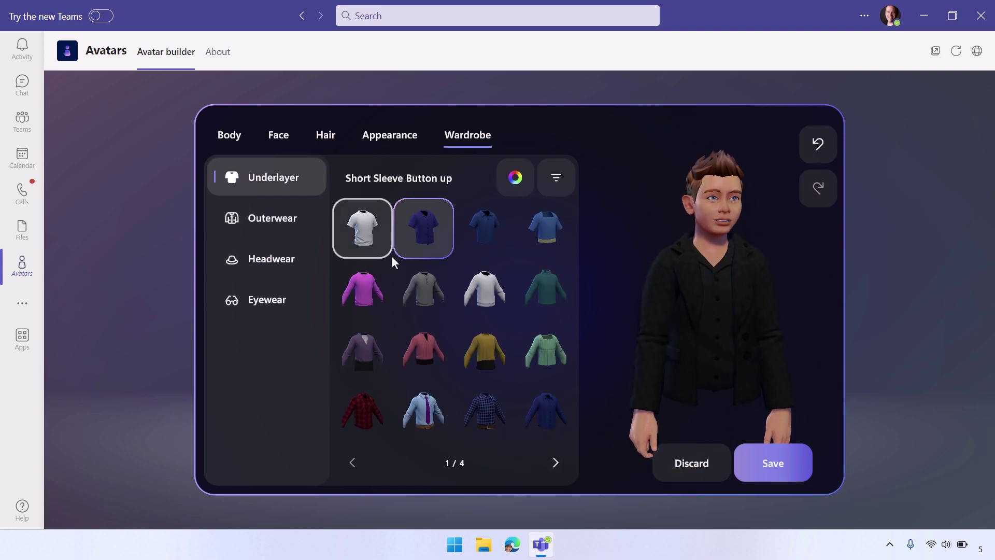
{"action": "left_click", "coordinate": [418, 422]}
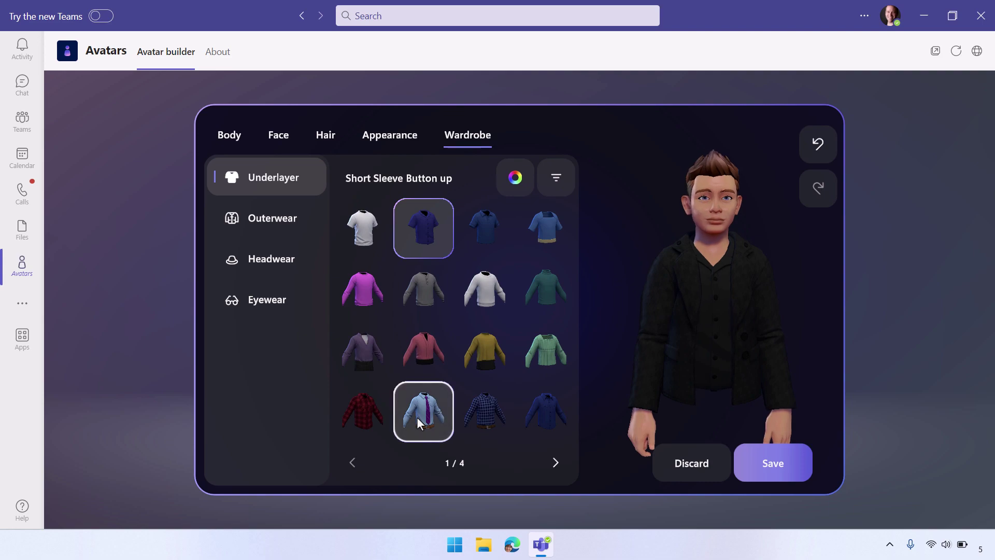
{"action": "left_click", "coordinate": [422, 236]}
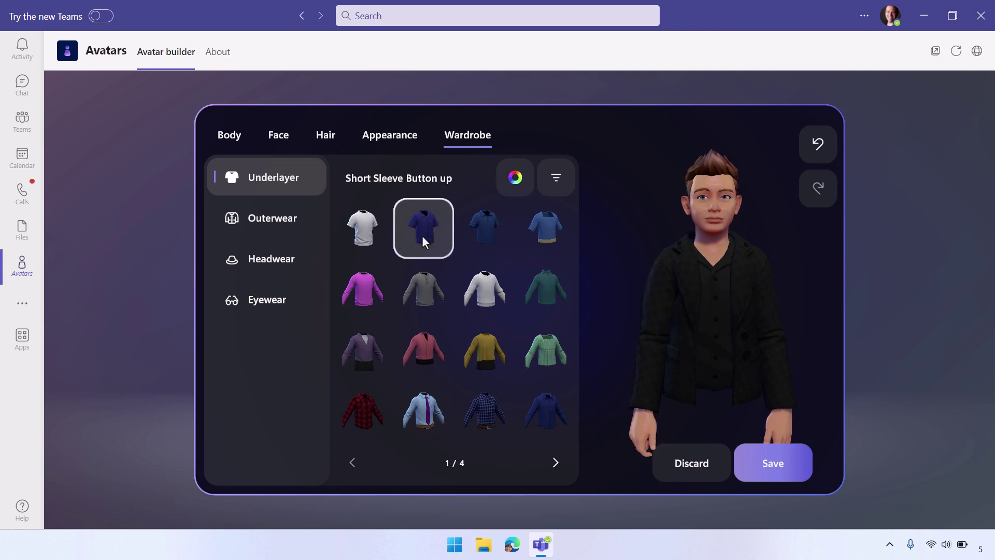
- Browse the remaining underlayer clothing in the avatar's wardrobe through the fourth page
{"action": "left_click", "coordinate": [557, 462]}
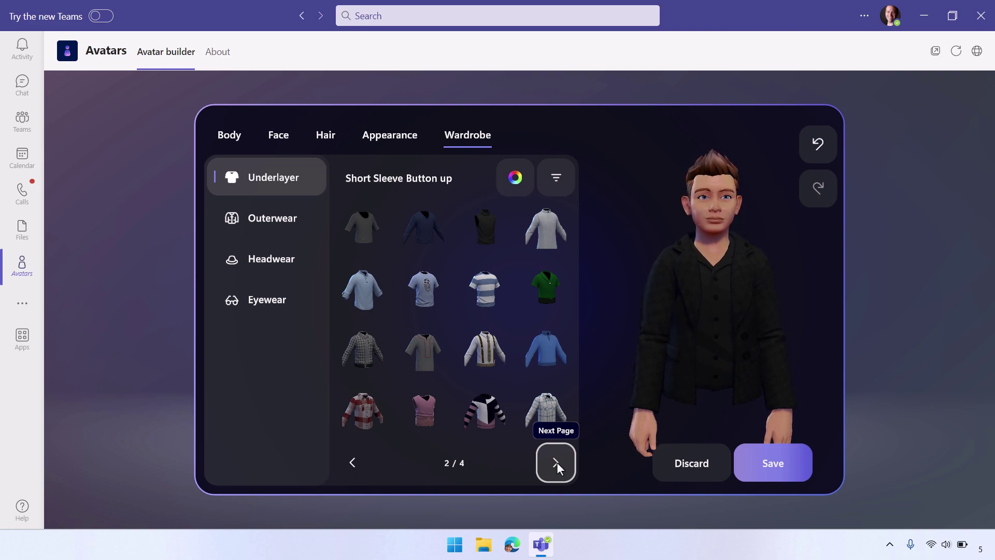
{"action": "left_click", "coordinate": [556, 461]}
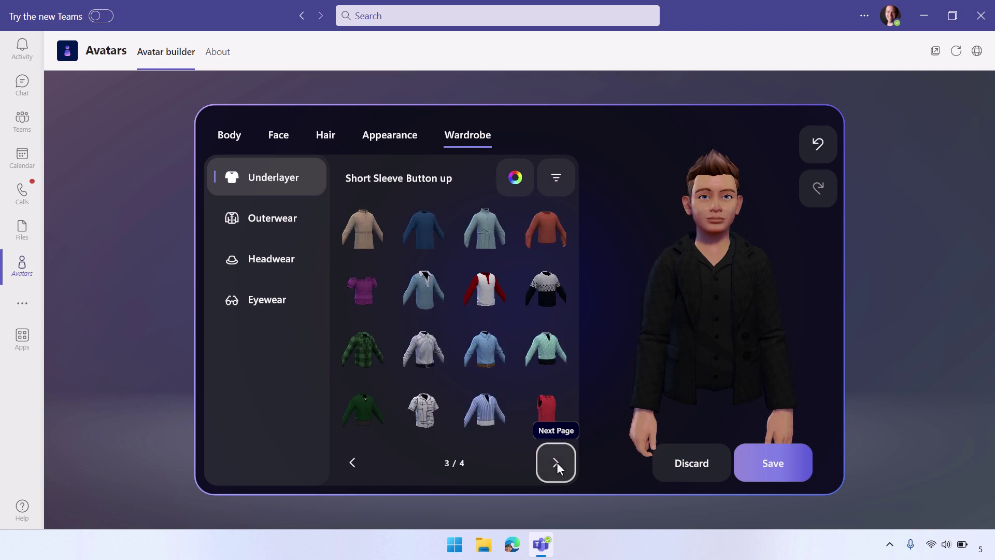
{"action": "left_click", "coordinate": [556, 462]}
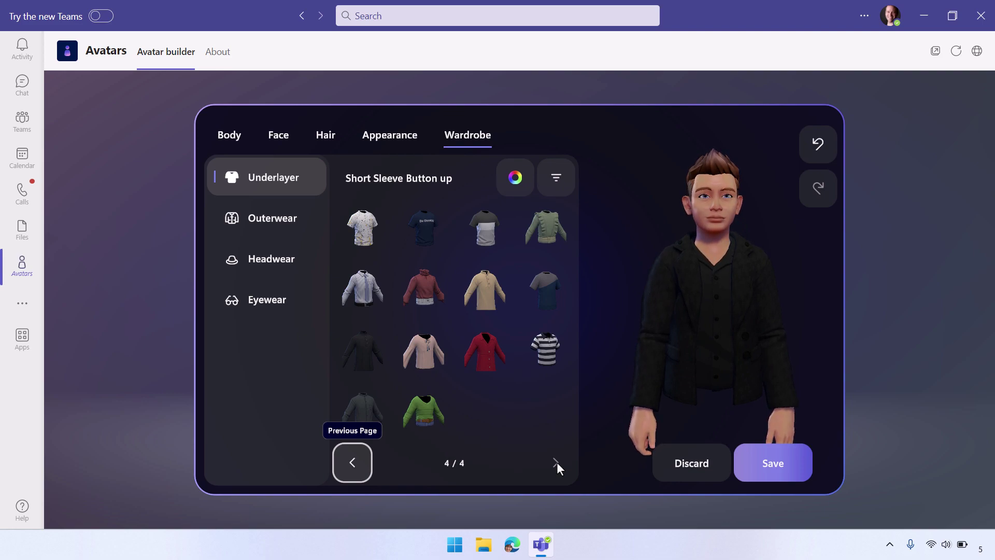
- Try the Be thankful T-shirt as the avatar's underlayer, and choose the V-Neck Long Sleeve shirt from the second page instead
{"action": "left_click", "coordinate": [412, 216]}
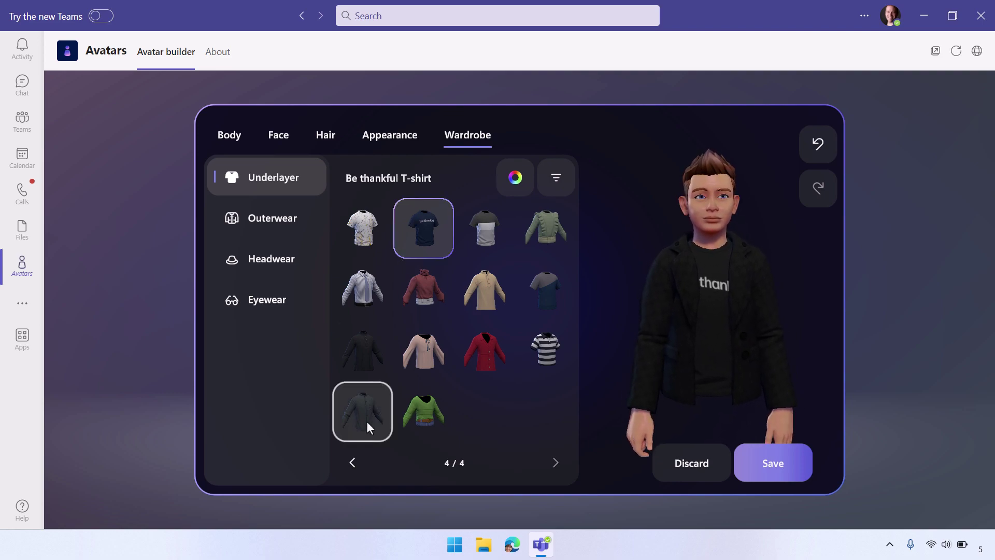
{"action": "left_click", "coordinate": [361, 468]}
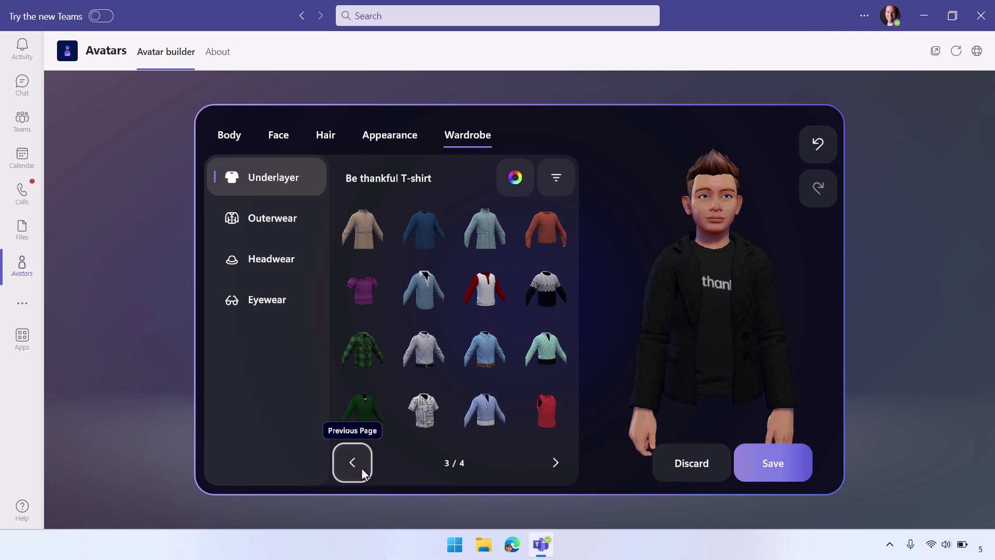
{"action": "left_click", "coordinate": [362, 468]}
{"action": "left_click", "coordinate": [492, 226]}
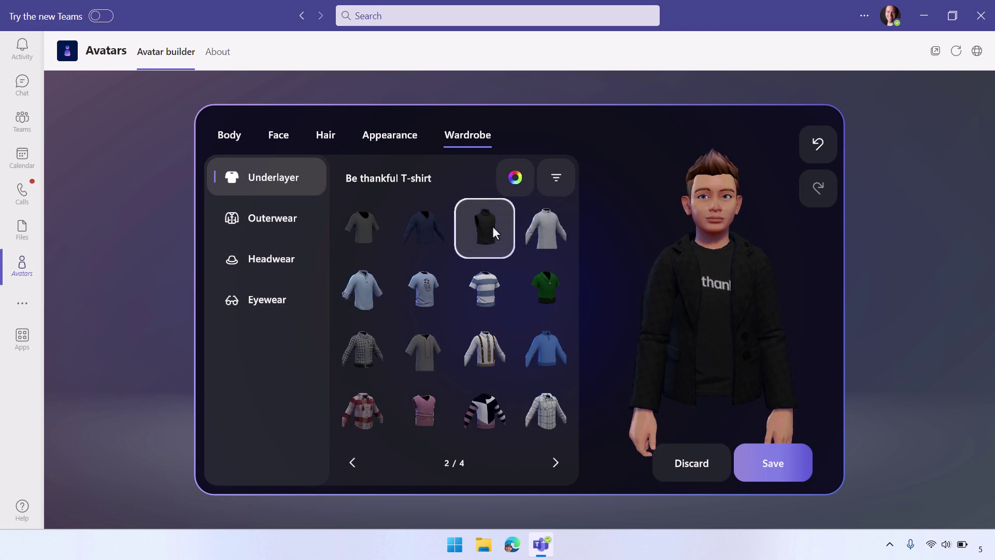
{"action": "left_click", "coordinate": [428, 222]}
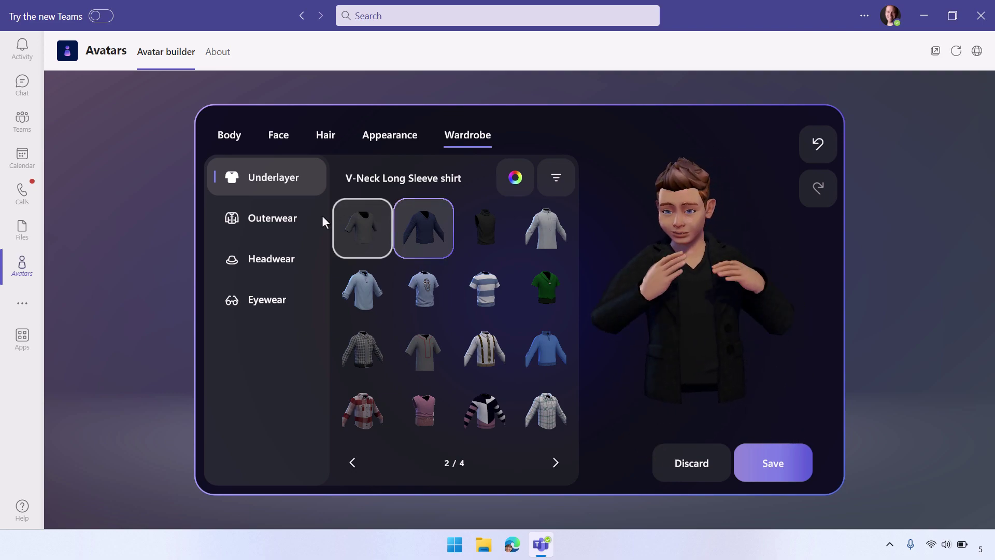
- View the primary color options for the Patterned Blazer in the avatar's outerwear
{"action": "left_click", "coordinate": [279, 220]}
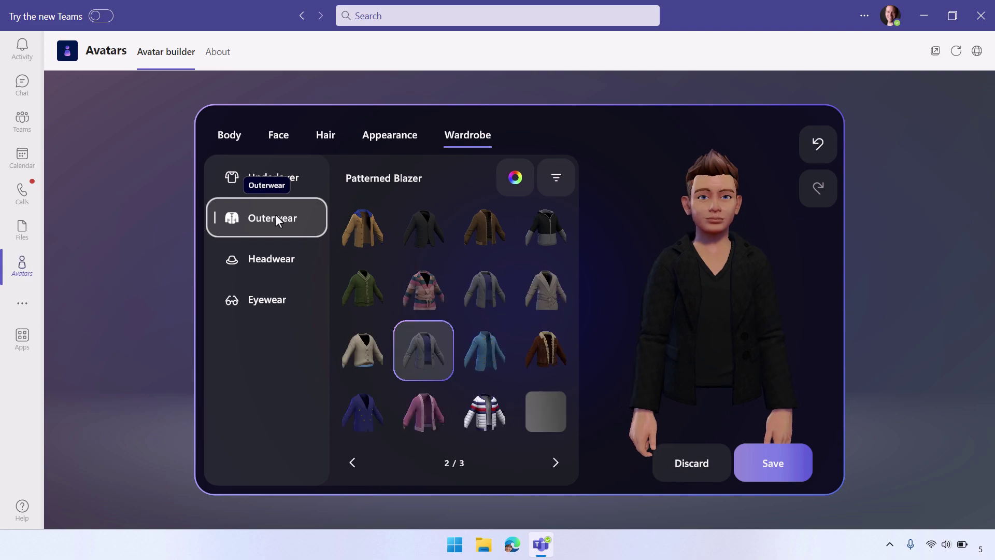
{"action": "left_click", "coordinate": [515, 177]}
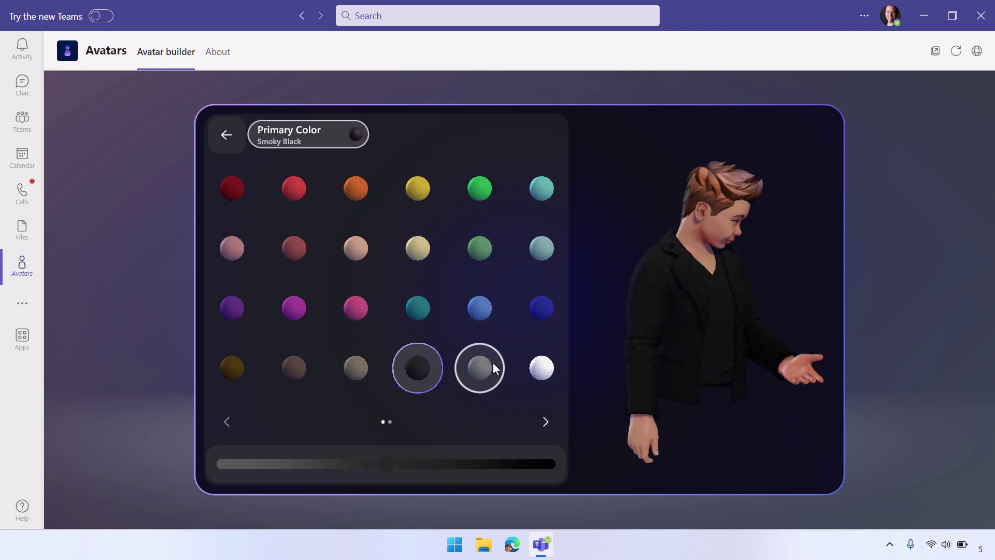
{"action": "left_click", "coordinate": [228, 137]}
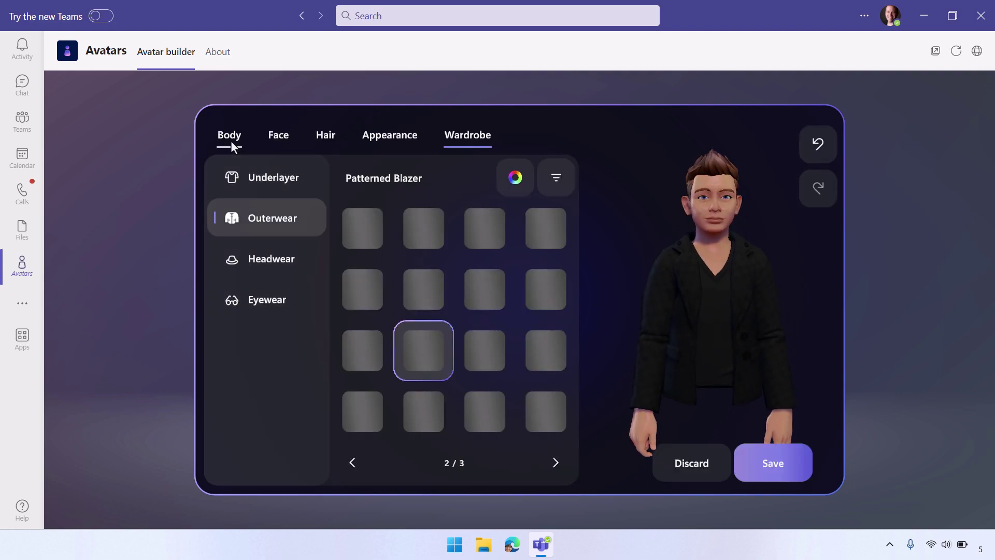
- Try the Leather Rocker Hat in Neutral Brown as the avatar's headwear, and return to No Hat
{"action": "left_click", "coordinate": [274, 265]}
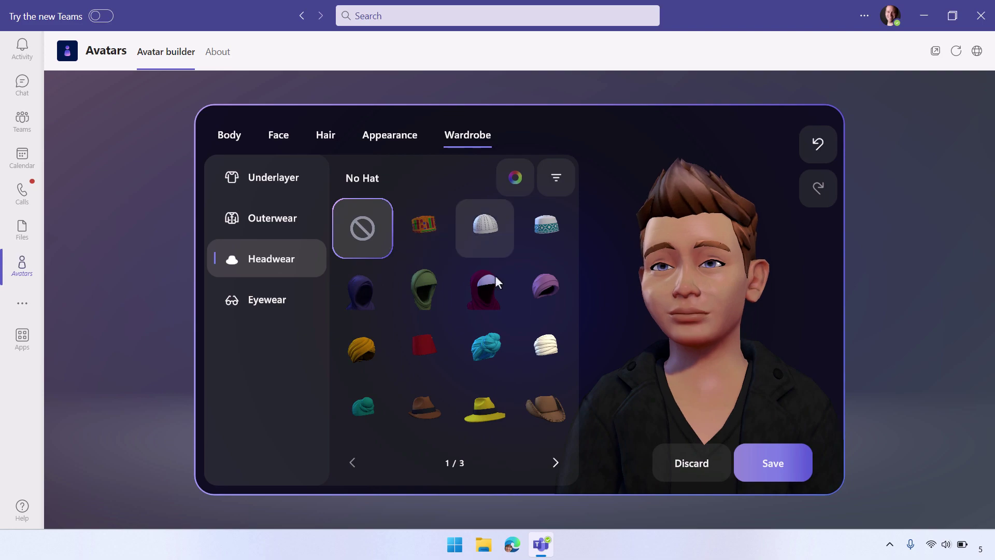
{"action": "left_click", "coordinate": [542, 414]}
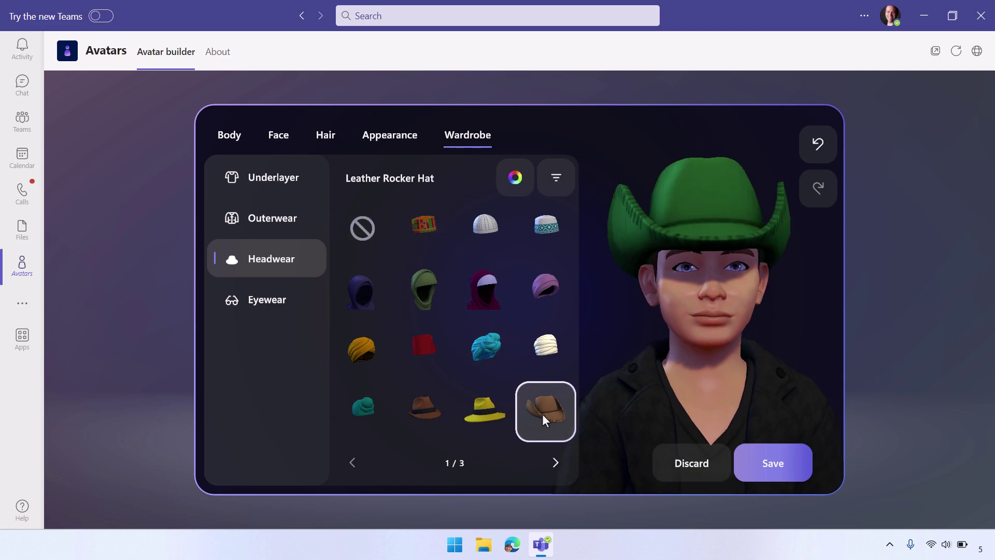
{"action": "left_click", "coordinate": [515, 177]}
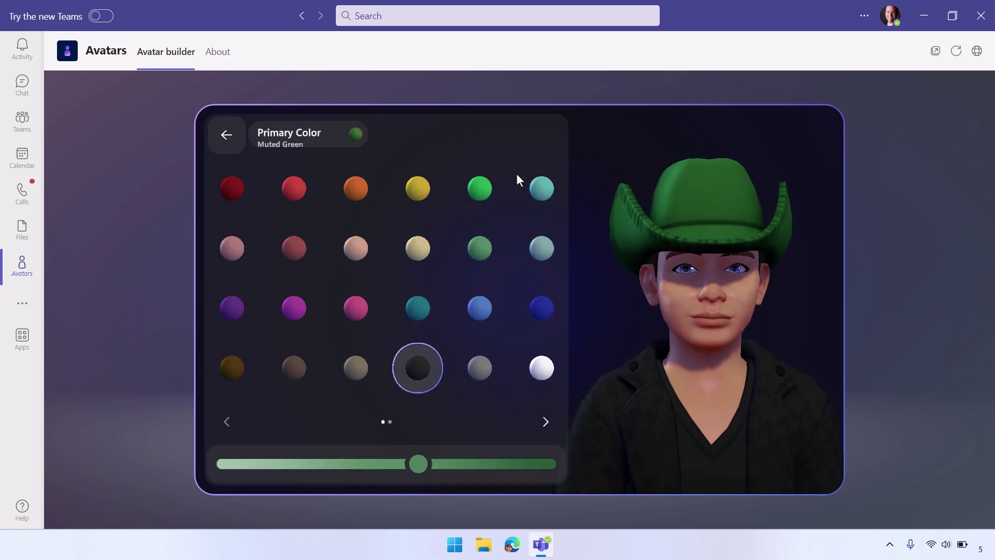
{"action": "left_click", "coordinate": [233, 369]}
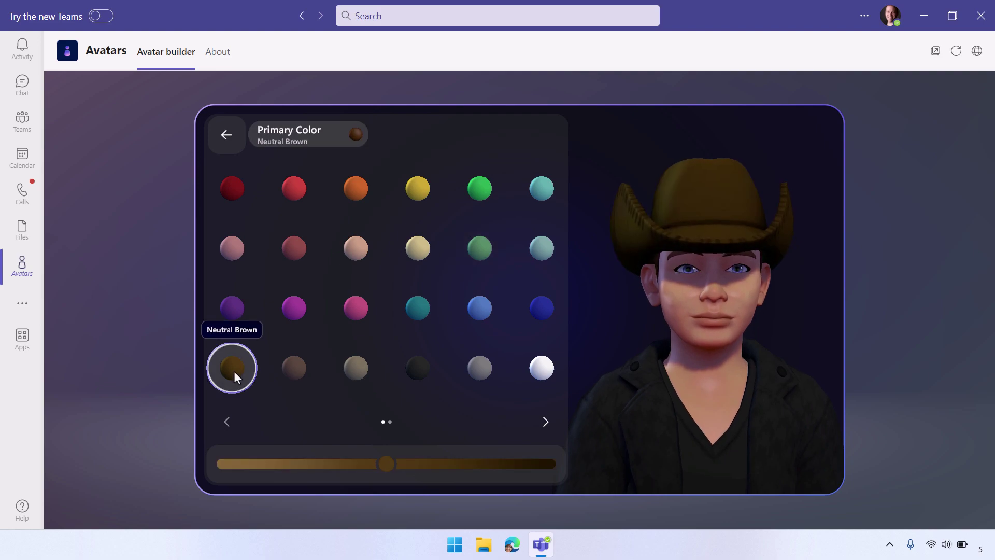
{"action": "left_click", "coordinate": [228, 136]}
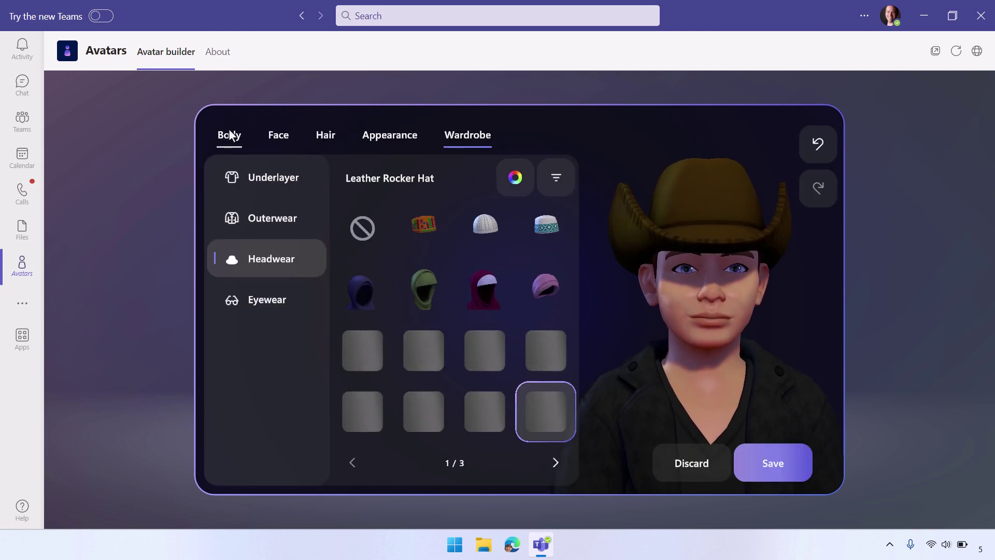
{"action": "left_click", "coordinate": [364, 226]}
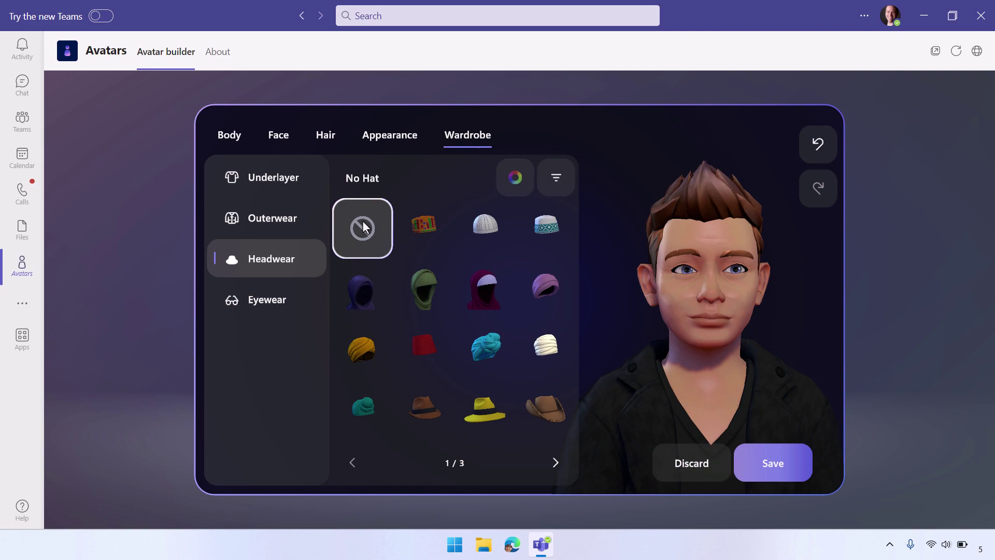
- Browse both pages of eyewear, try the Wellington glasses, and put the Rectangle glasses on the avatar
{"action": "left_click", "coordinate": [282, 314]}
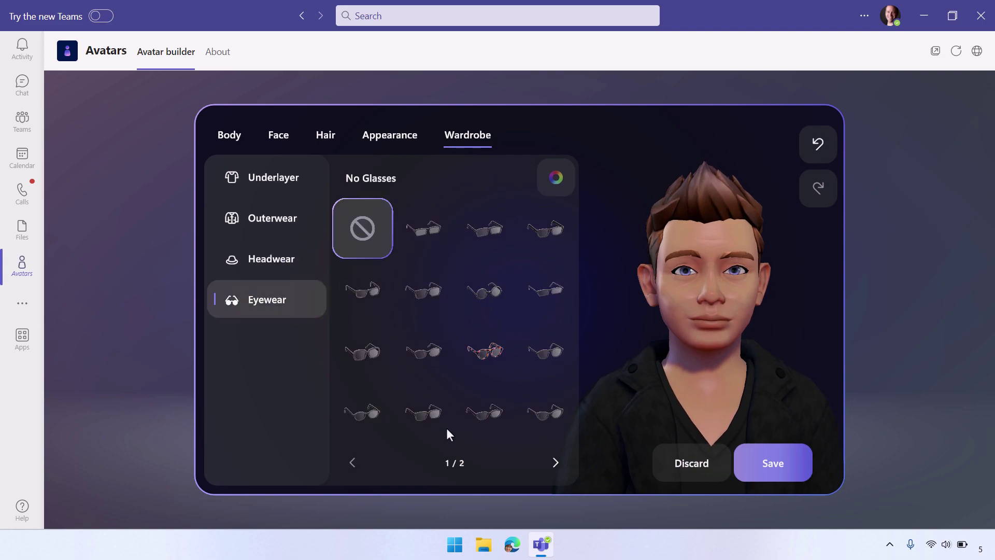
{"action": "left_click", "coordinate": [555, 461]}
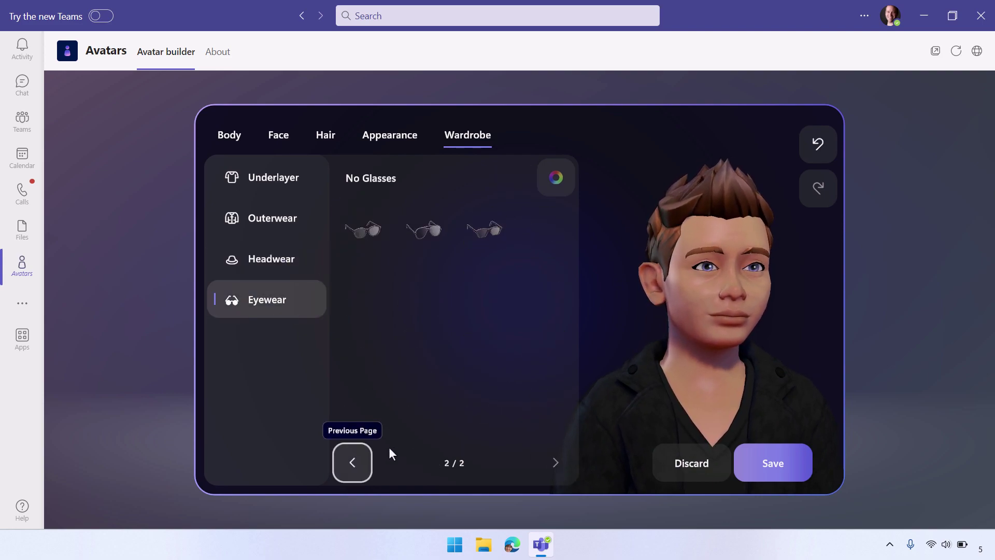
{"action": "left_click", "coordinate": [352, 461]}
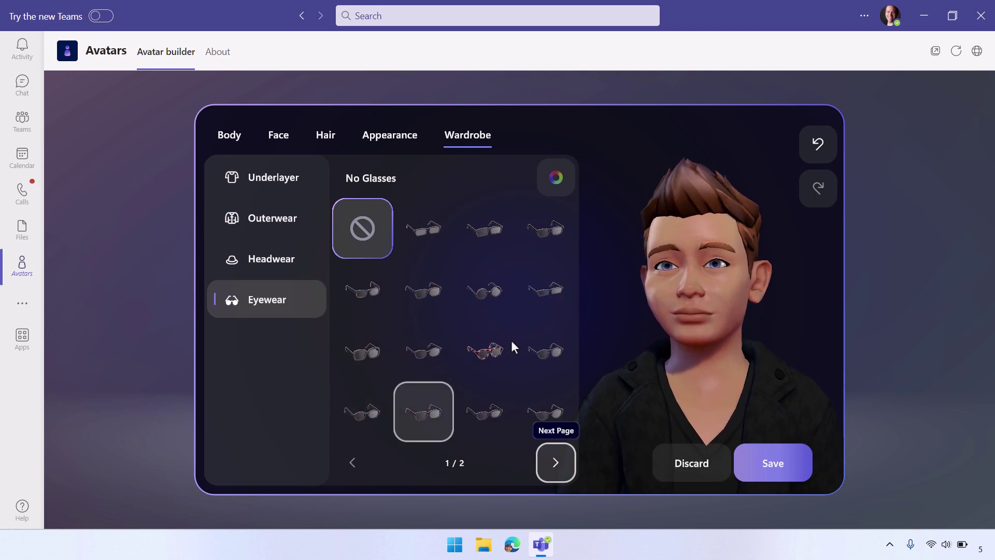
{"action": "left_click", "coordinate": [556, 234]}
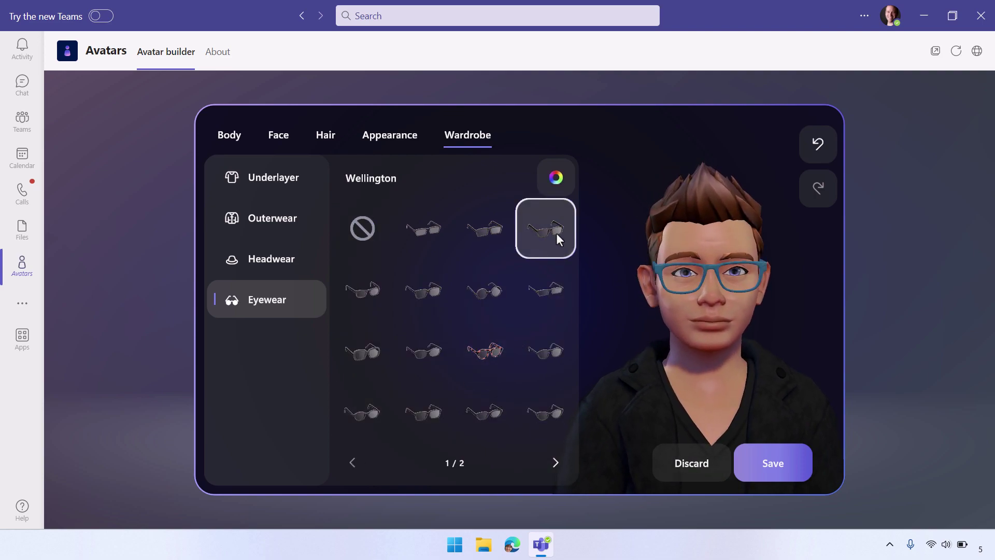
{"action": "left_click", "coordinate": [548, 288]}
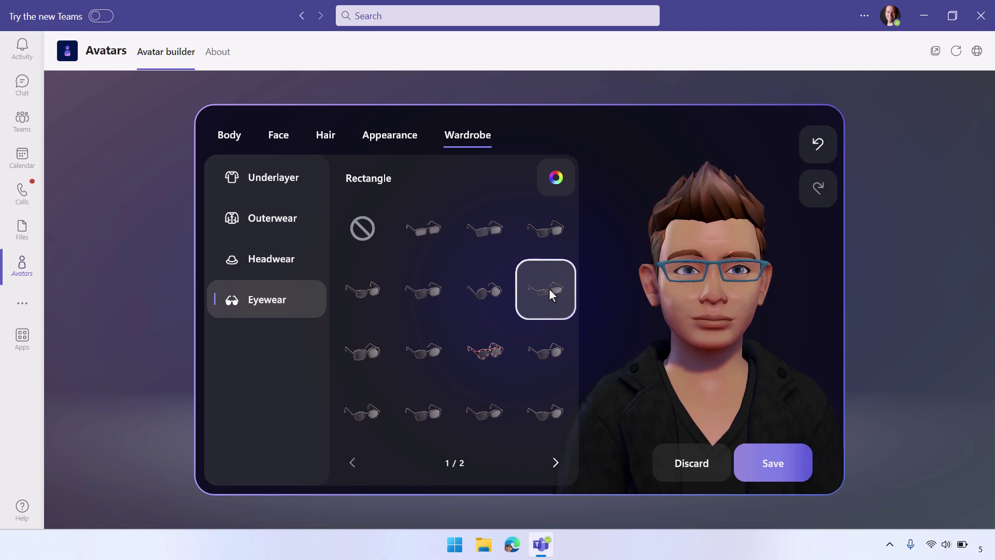
- Set the primary color of the Rectangle glasses to Smoky Black and view the remaining color options
{"action": "left_click", "coordinate": [562, 184]}
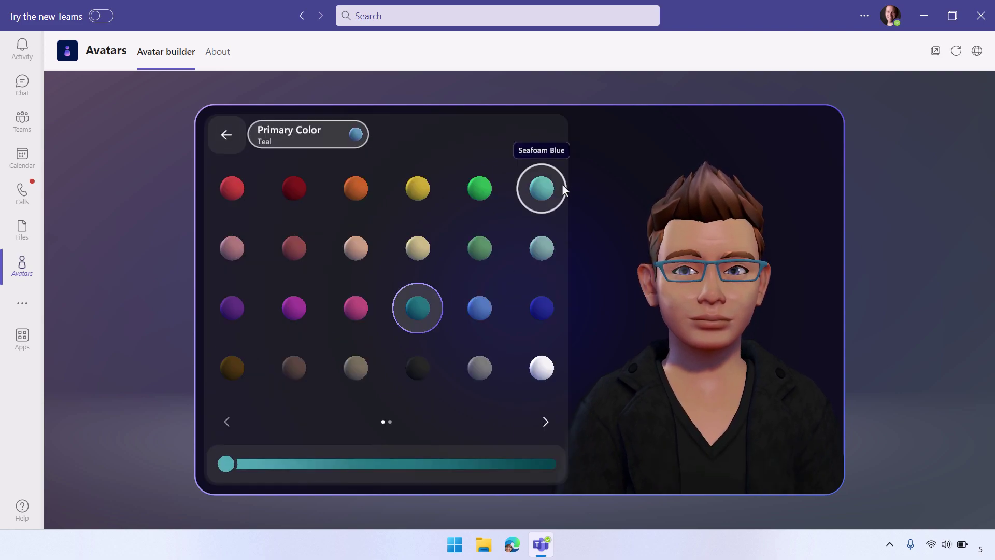
{"action": "left_click", "coordinate": [417, 366]}
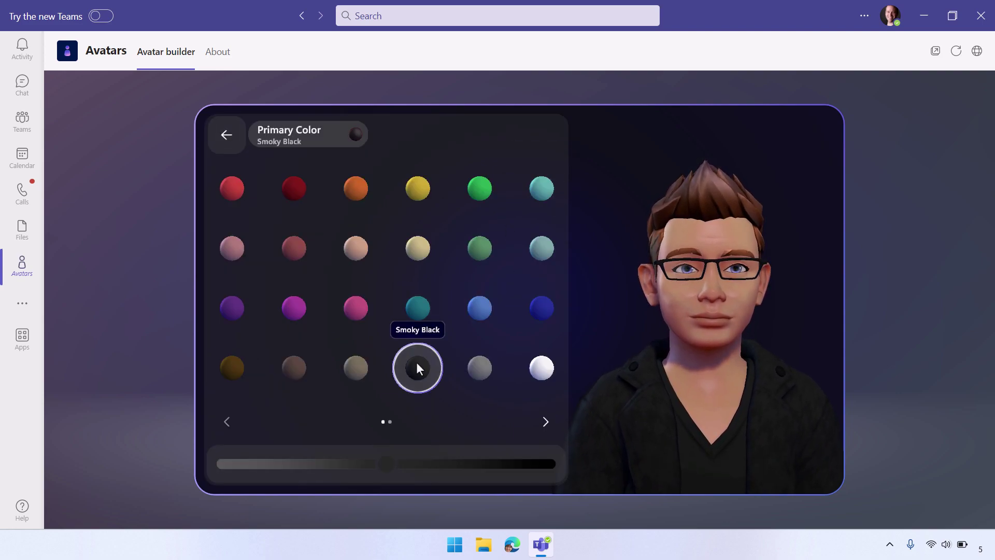
{"action": "left_click", "coordinate": [546, 421]}
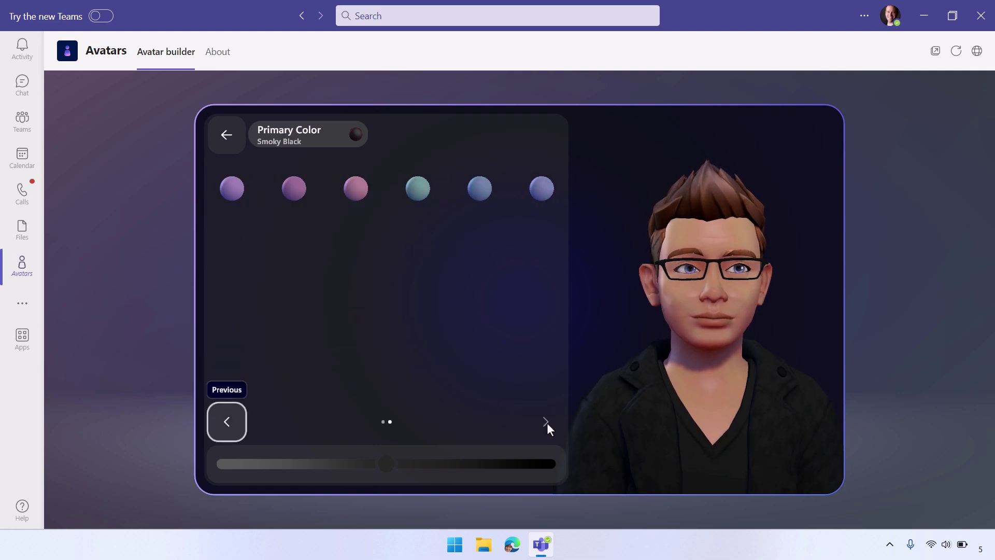
{"action": "left_click", "coordinate": [225, 136]}
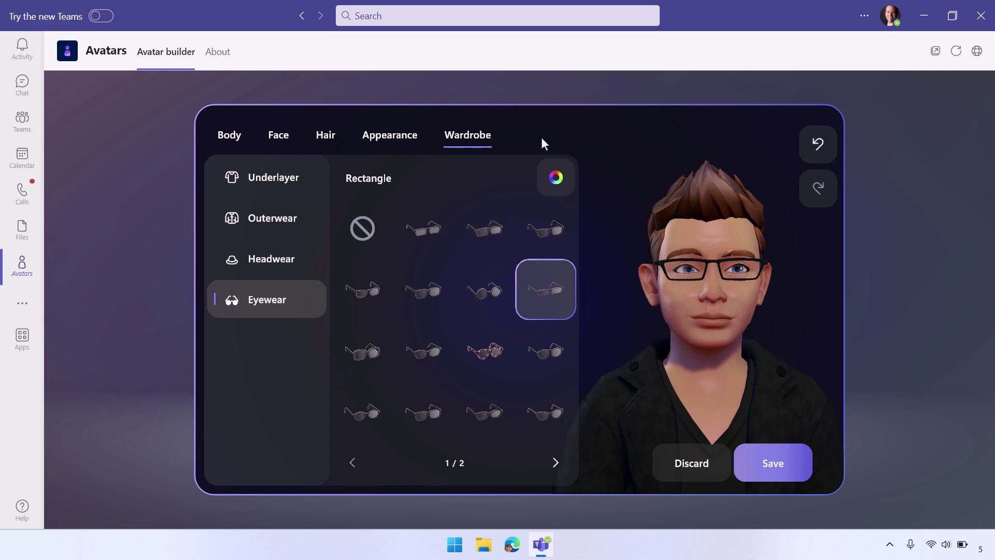
- Set the avatar's eyewear to No Glasses and save the avatar
{"action": "left_click", "coordinate": [367, 238]}
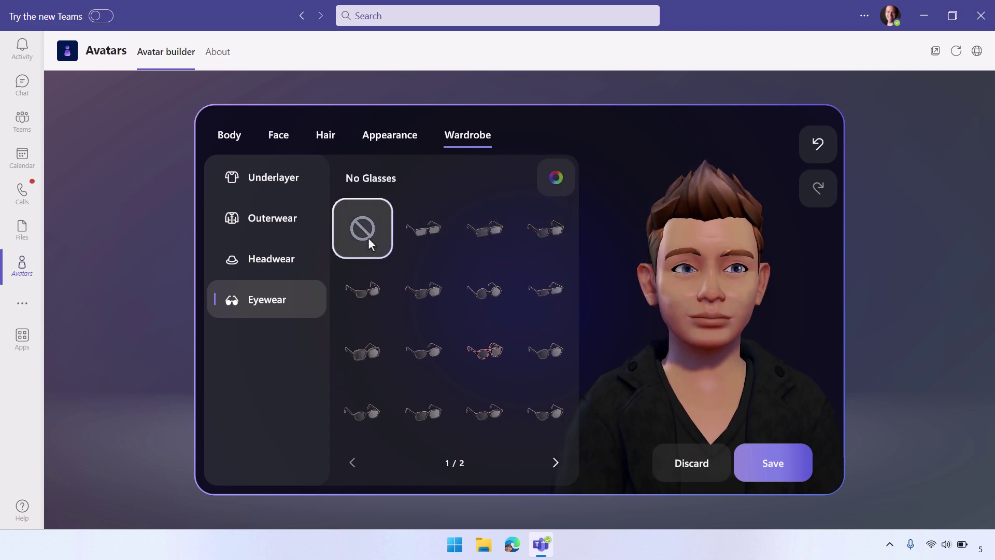
{"action": "left_click", "coordinate": [772, 476]}
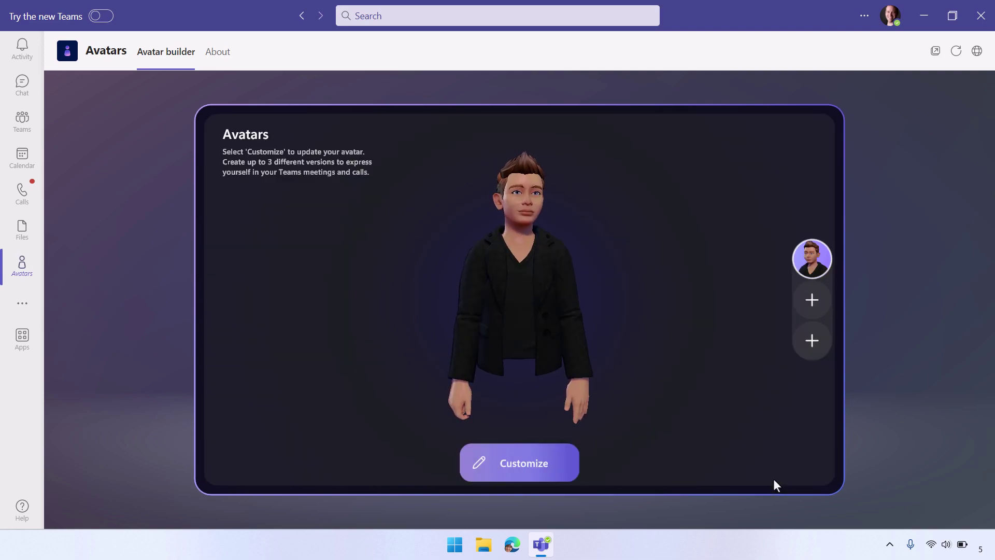
- Start creating a second avatar, browse all three pages of base avatars, and preview a few from the last page
{"action": "left_click", "coordinate": [814, 286]}
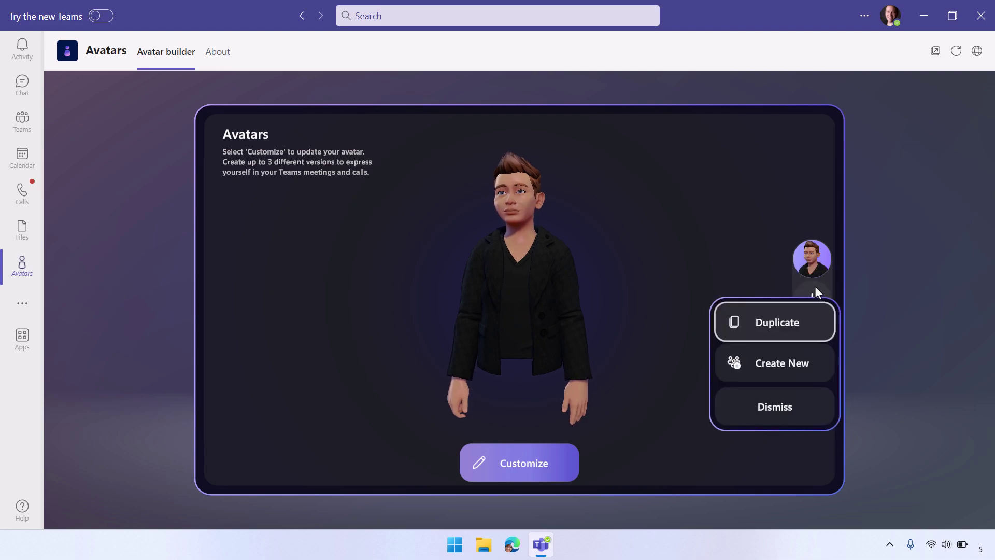
{"action": "left_click", "coordinate": [770, 357]}
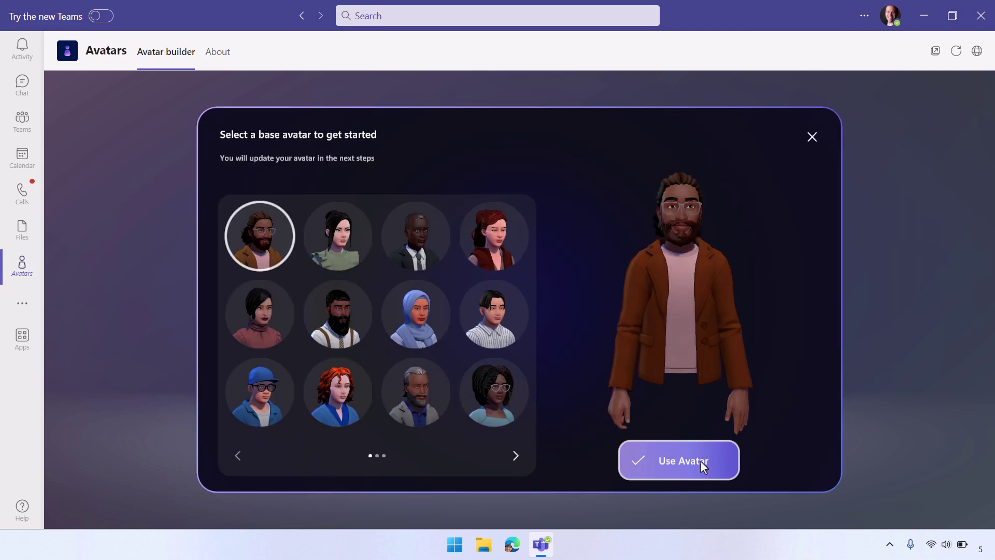
{"action": "left_click", "coordinate": [508, 459]}
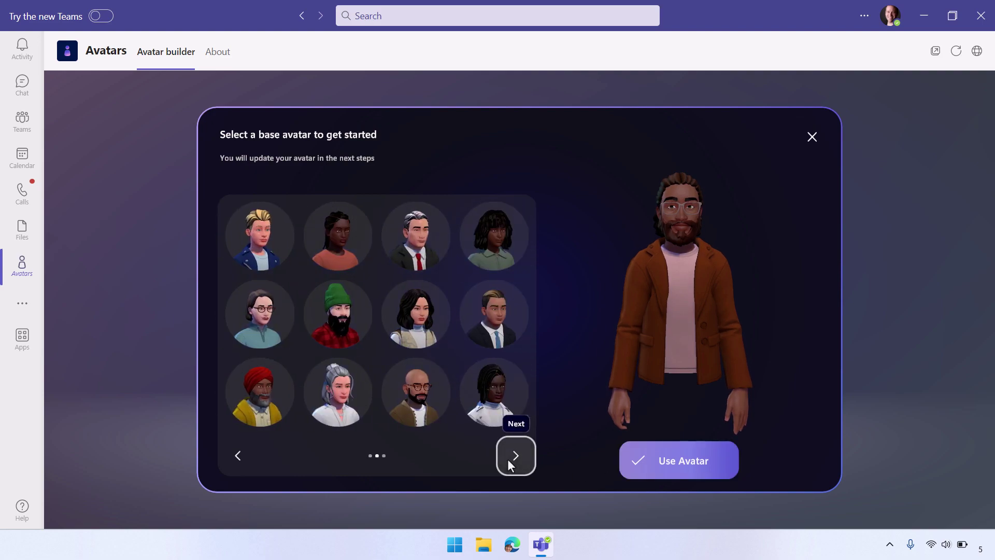
{"action": "left_click", "coordinate": [508, 458]}
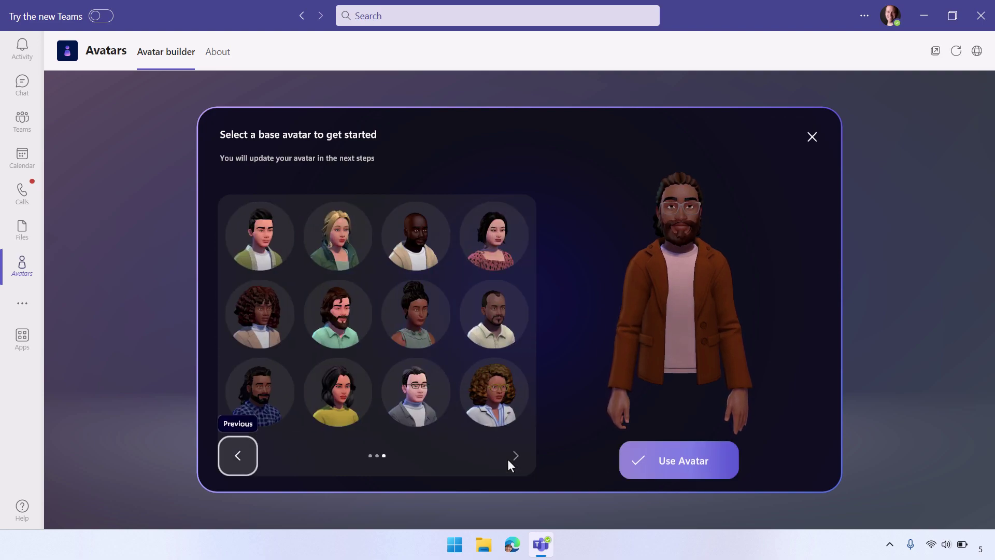
{"action": "left_click", "coordinate": [343, 311]}
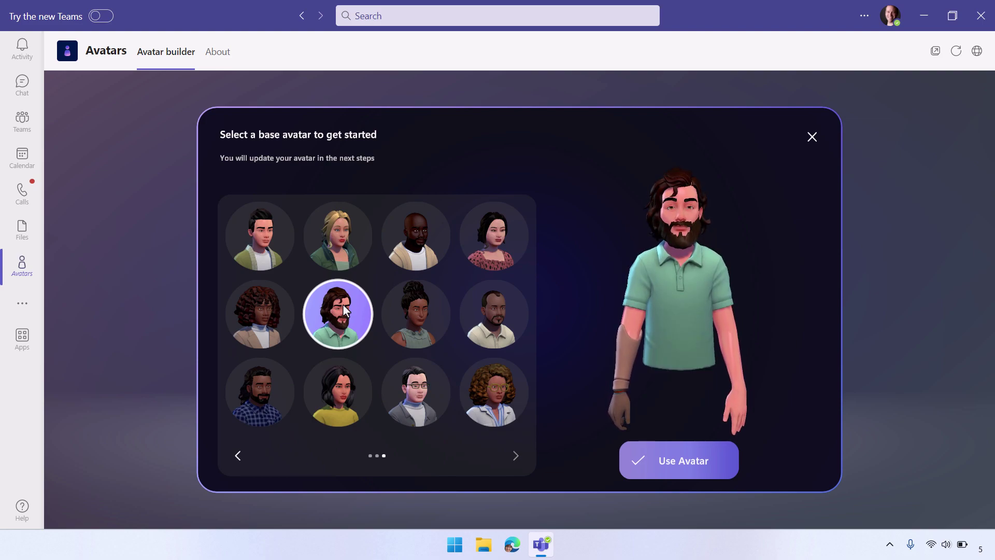
{"action": "left_click", "coordinate": [291, 385]}
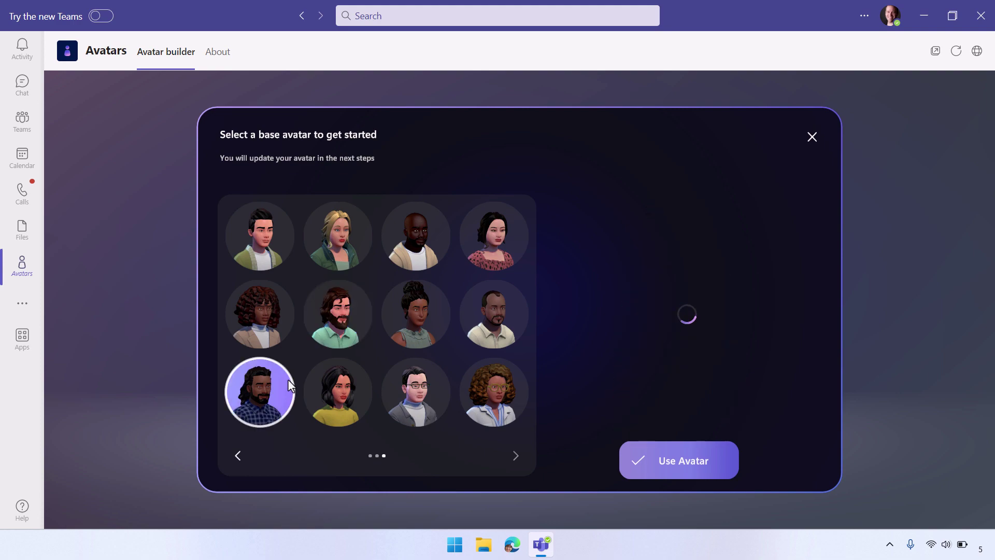
{"action": "left_click", "coordinate": [496, 235]}
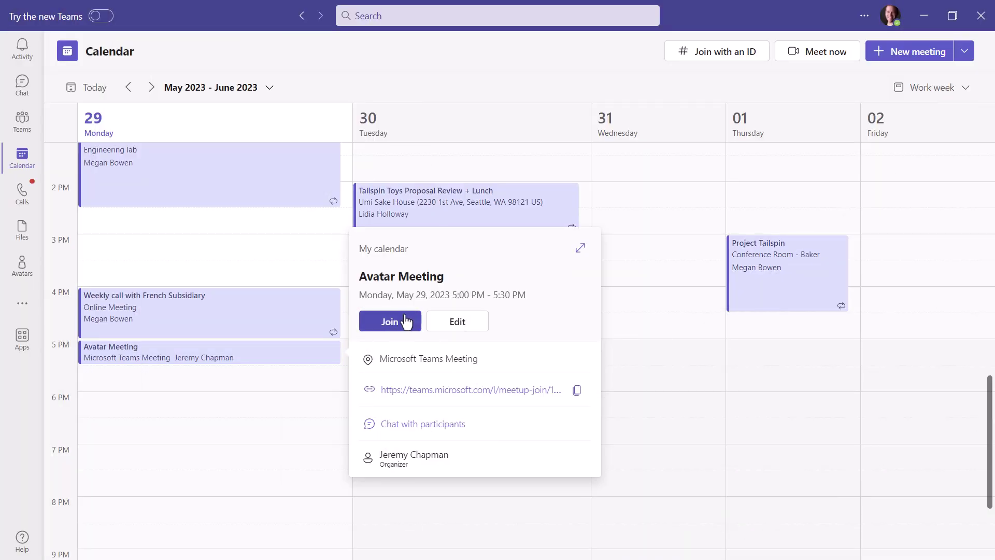
- Join the Avatar Meeting from the calendar using Avatar 1 instead of the camera
{"action": "left_click", "coordinate": [405, 321]}
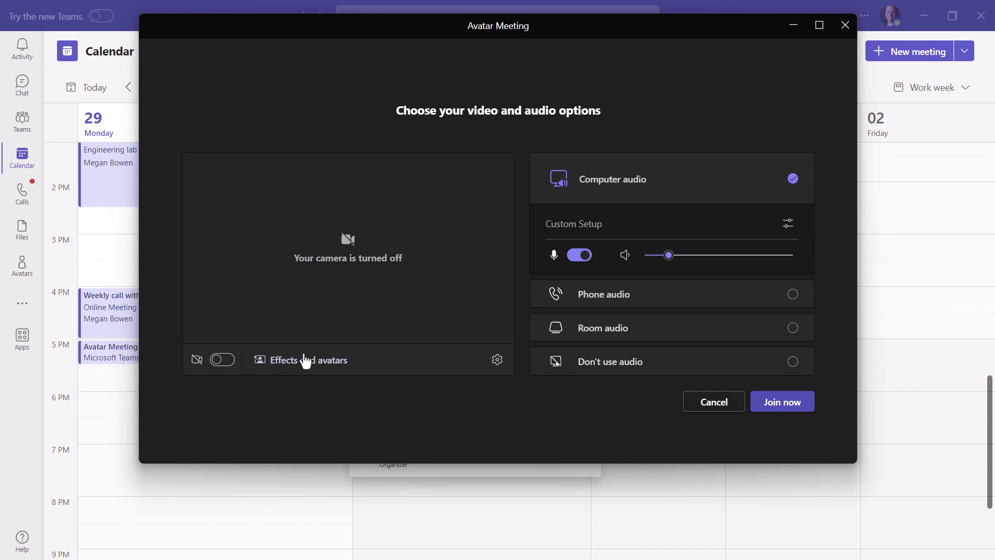
{"action": "left_click", "coordinate": [305, 360]}
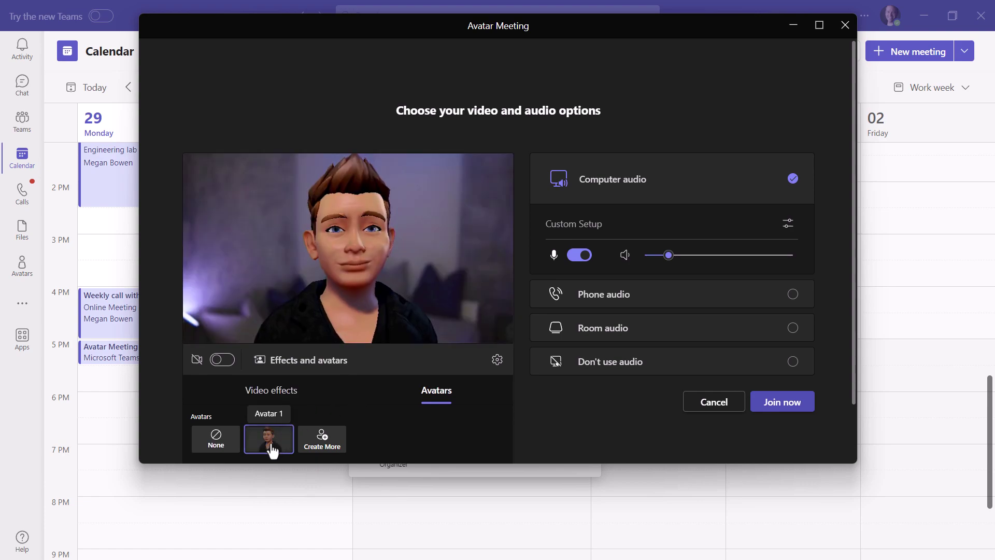
{"action": "left_click", "coordinate": [777, 406]}
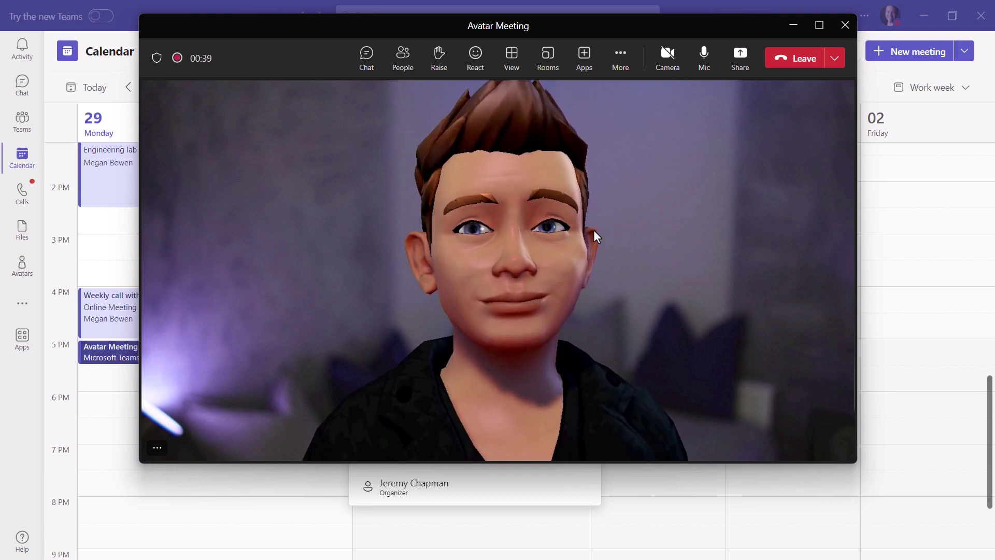
- Open the meeting's avatar settings and play the Wave, Kawaii and Yes - Slow Nod avatar reactions
{"action": "left_click", "coordinate": [621, 62]}
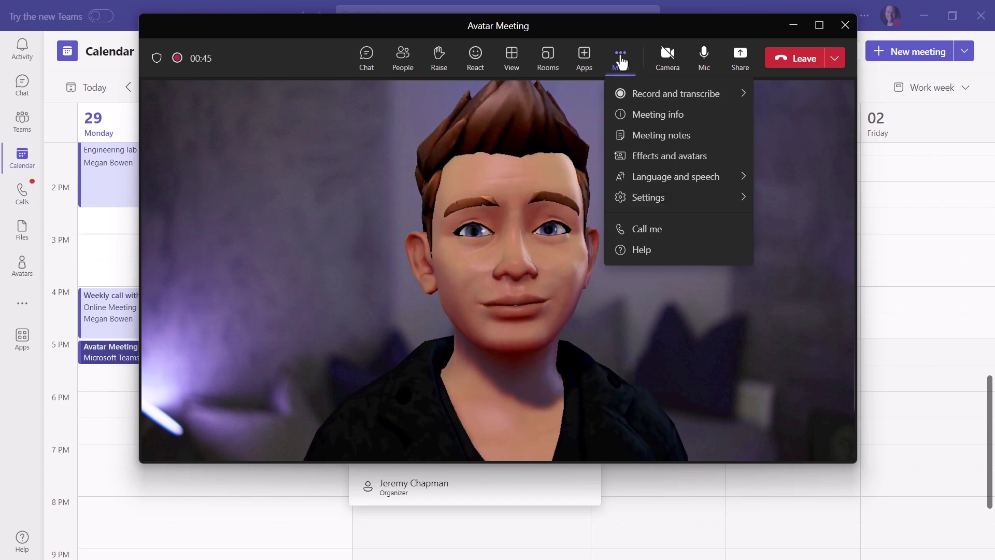
{"action": "left_click", "coordinate": [705, 163]}
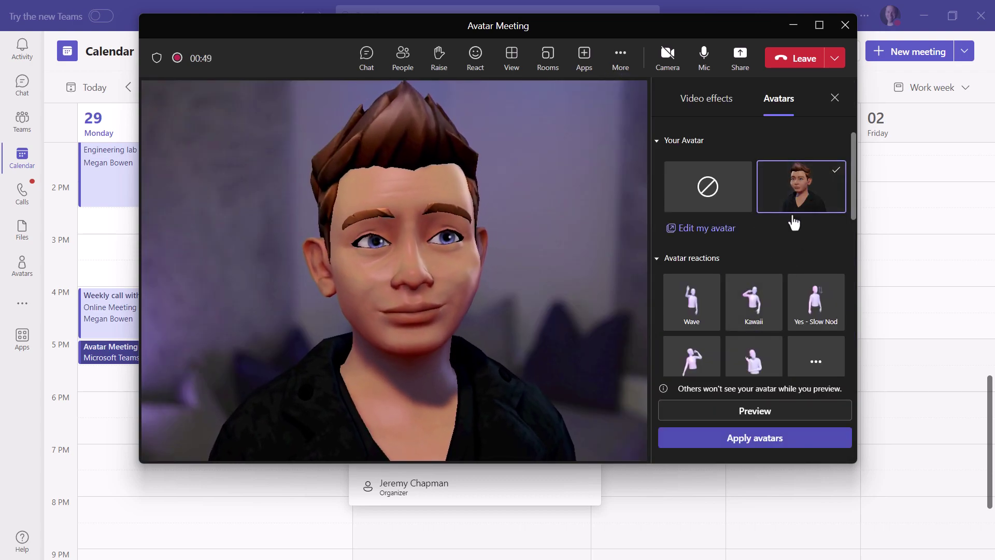
{"action": "left_click", "coordinate": [695, 314]}
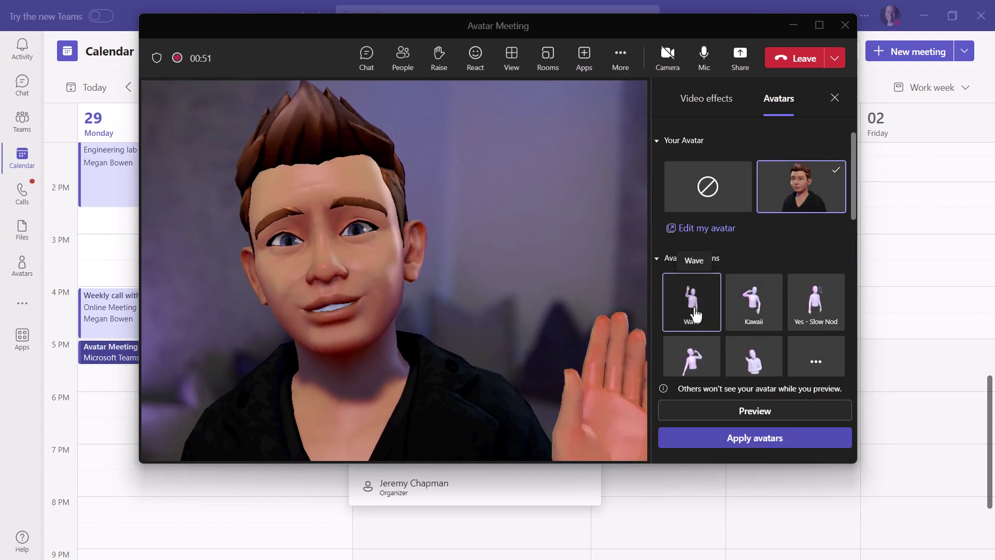
{"action": "left_click", "coordinate": [749, 330]}
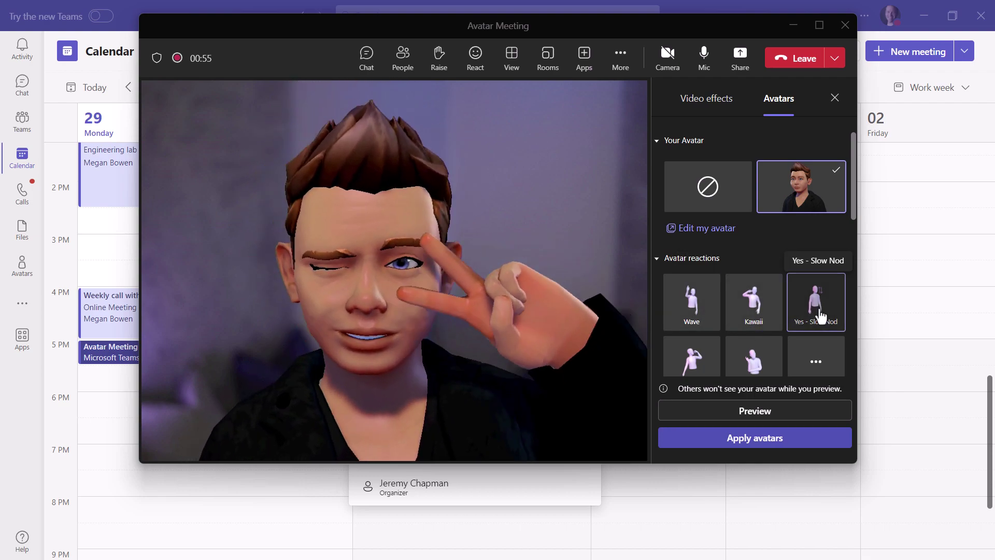
{"action": "left_click", "coordinate": [820, 316]}
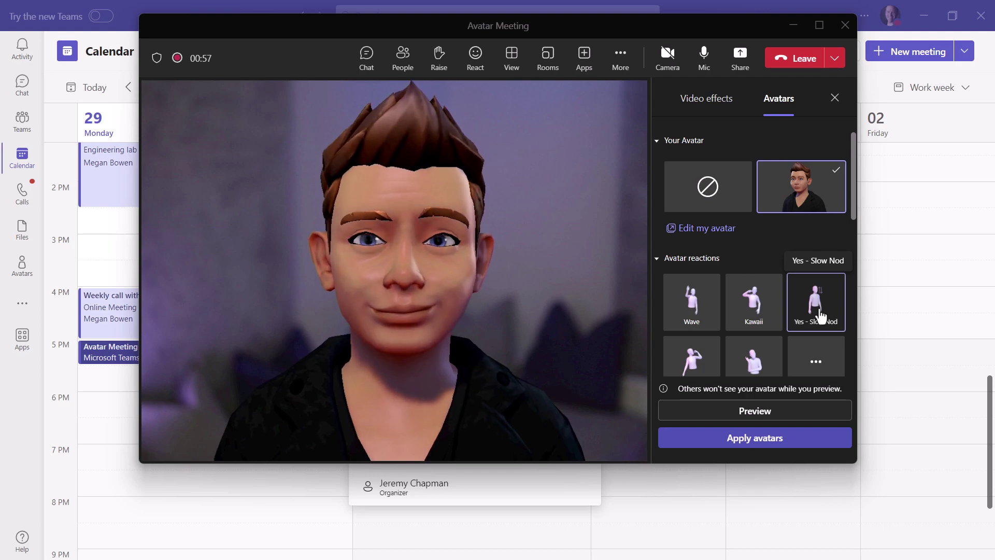
- Preview and apply the In the zone 2 avatar background, and switch back to the custom purple lounge background
{"action": "scroll", "coordinate": [820, 316], "scroll_direction": "down", "scroll_amount": 4}
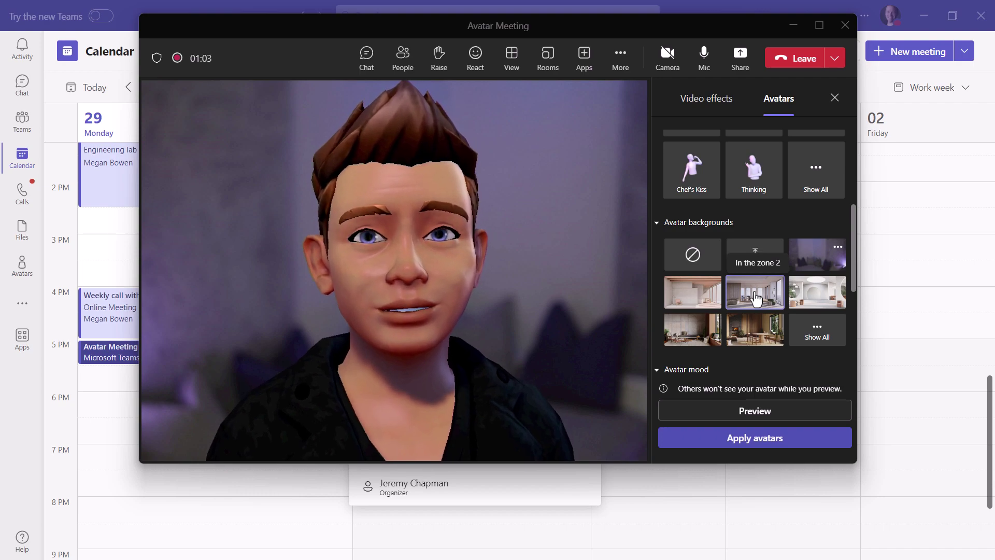
{"action": "left_click", "coordinate": [757, 412]}
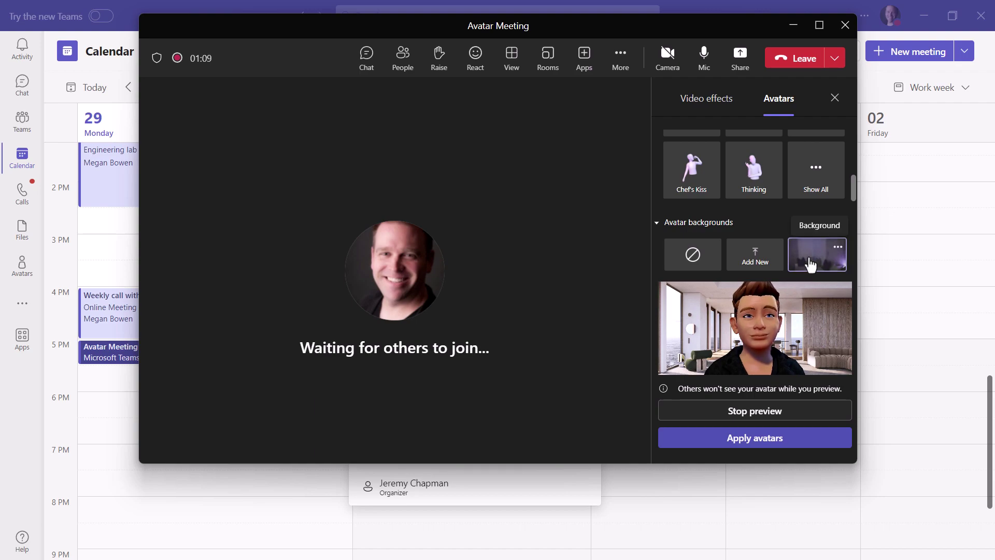
{"action": "left_click", "coordinate": [763, 438]}
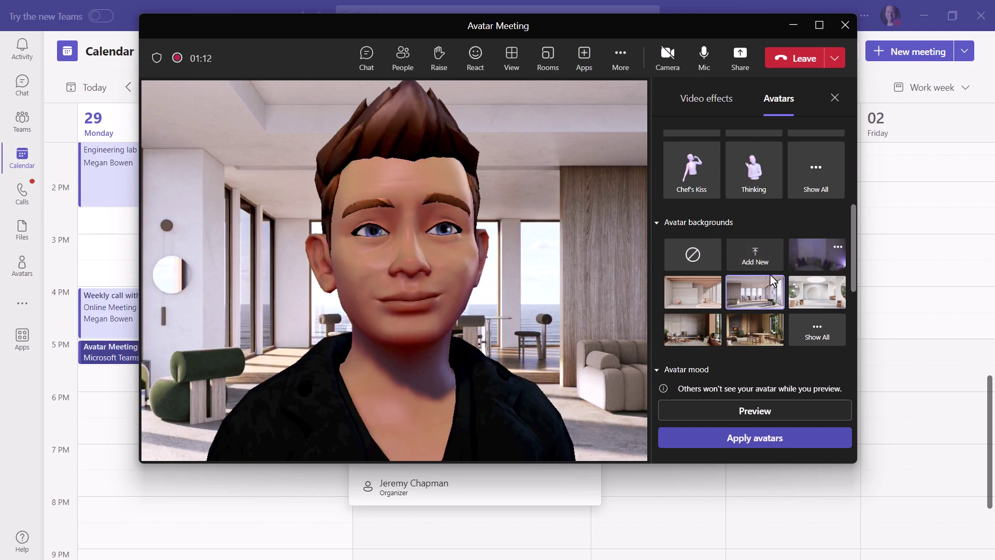
{"action": "left_click", "coordinate": [814, 260]}
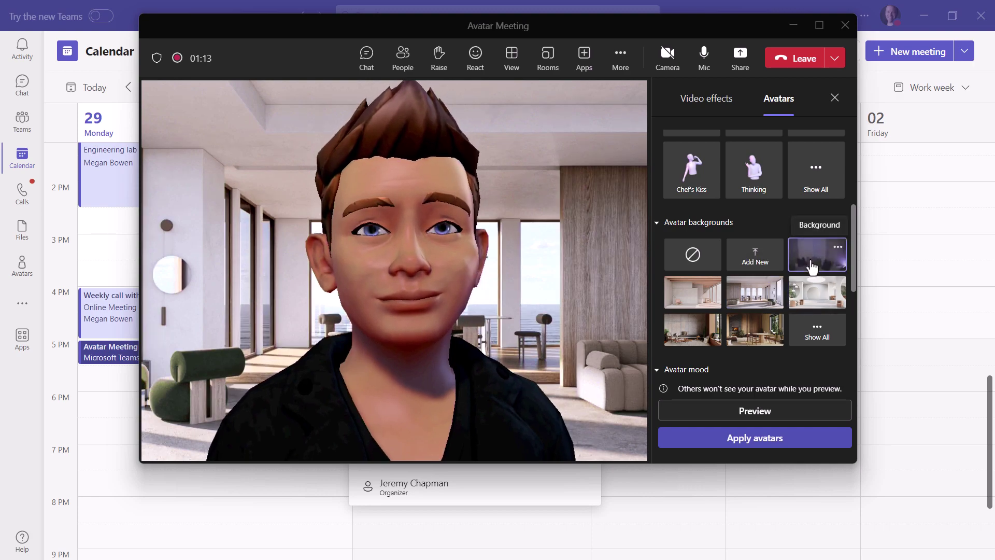
{"action": "left_click", "coordinate": [763, 442]}
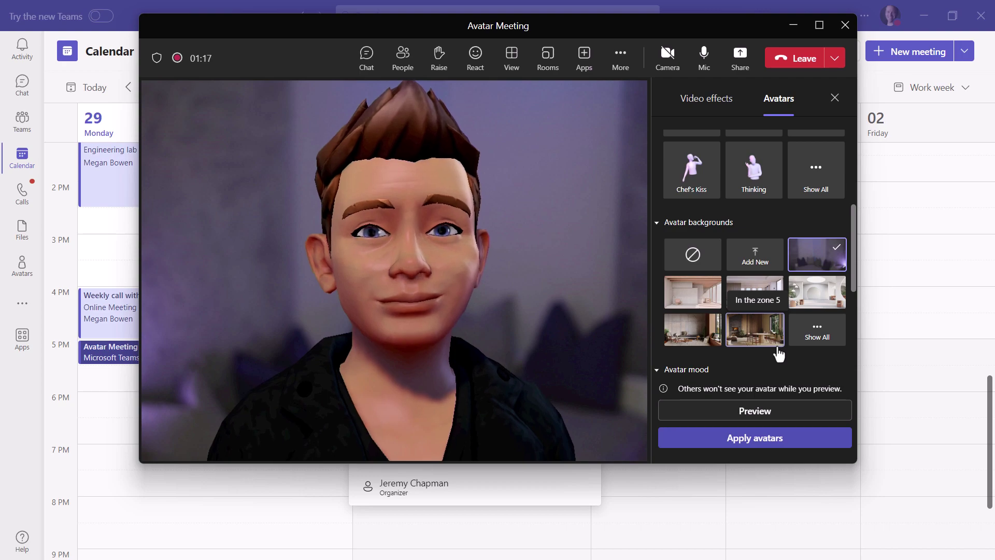
- Try the happiest avatar mood and set the mood slightly below the middle of its range
{"action": "scroll", "coordinate": [778, 352], "scroll_direction": "down", "scroll_amount": 5}
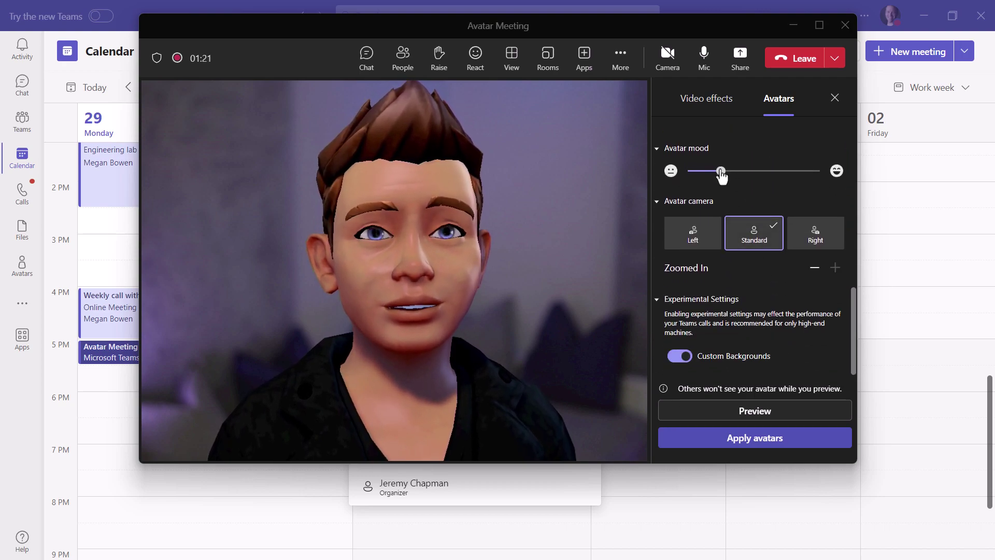
{"action": "left_click_drag", "start_coordinate": [721, 176], "coordinate": [823, 175]}
{"action": "left_click_drag", "start_coordinate": [752, 173], "coordinate": [736, 175]}
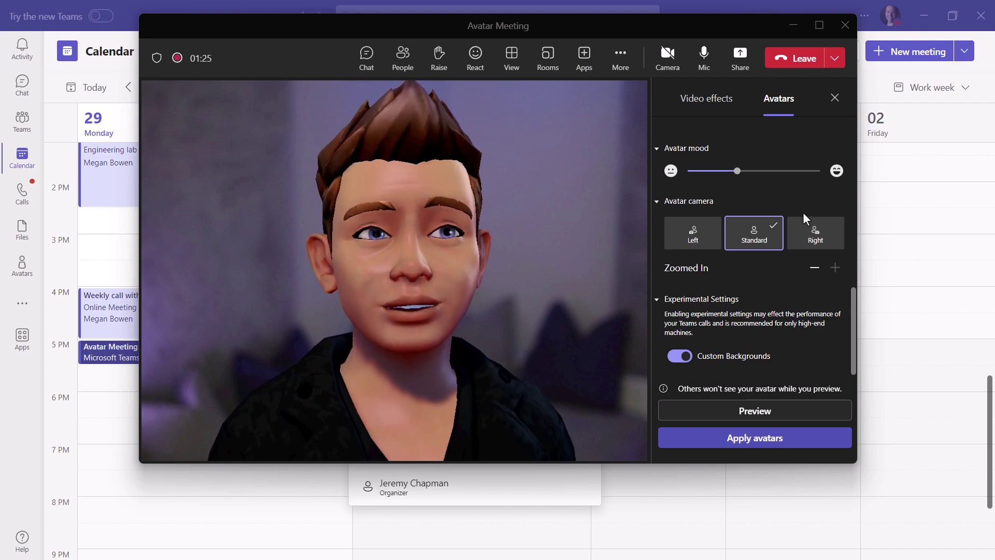
- Try the Right and Left avatar camera angles, return to Standard, and look over the background and experimental settings
{"action": "left_click", "coordinate": [816, 238]}
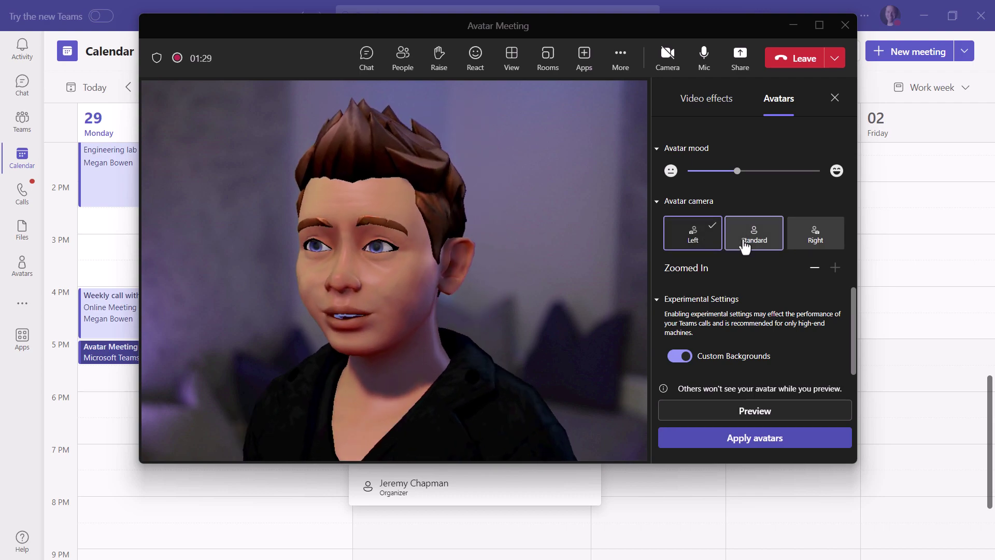
{"action": "left_click", "coordinate": [754, 241]}
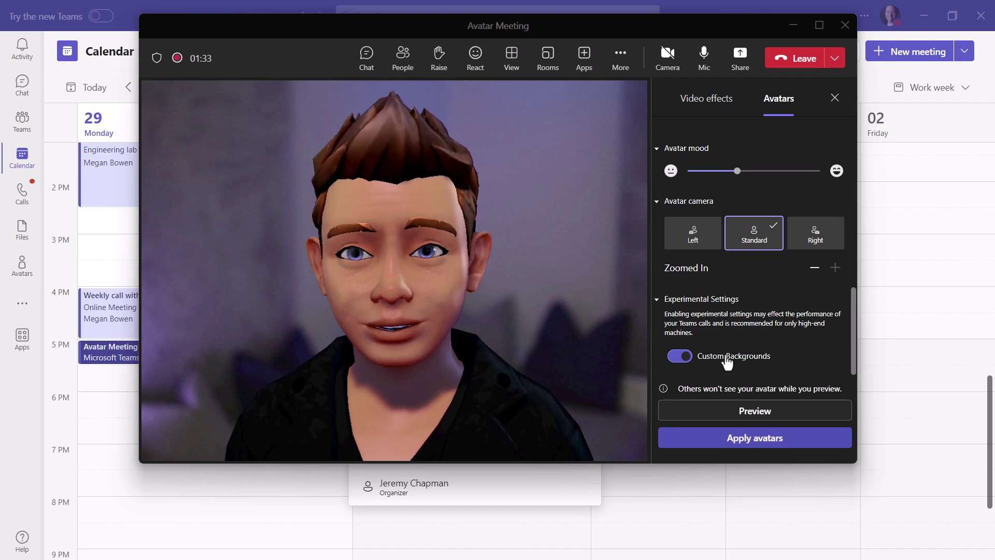
{"action": "scroll", "coordinate": [748, 361], "scroll_direction": "up", "scroll_amount": 4}
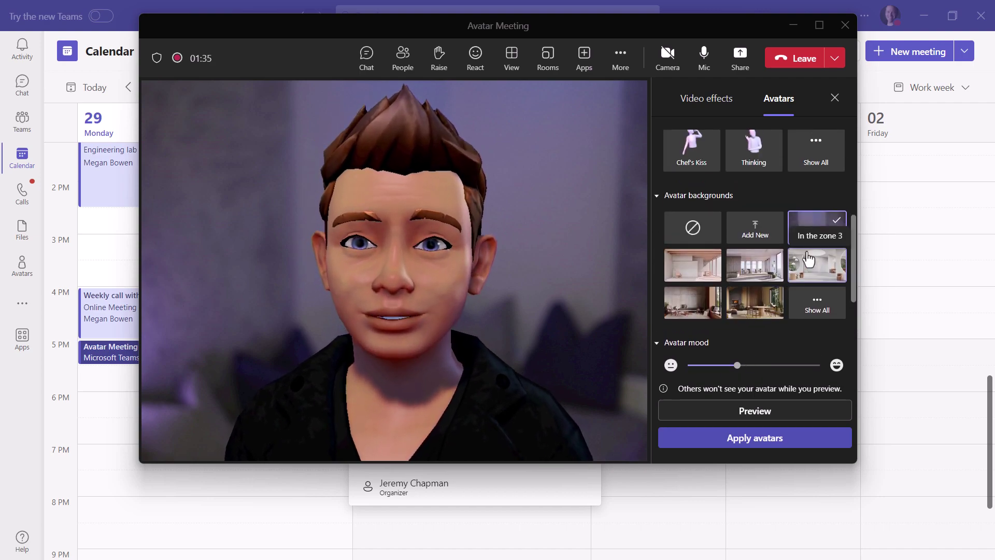
{"action": "scroll", "coordinate": [768, 346], "scroll_direction": "down", "scroll_amount": 4}
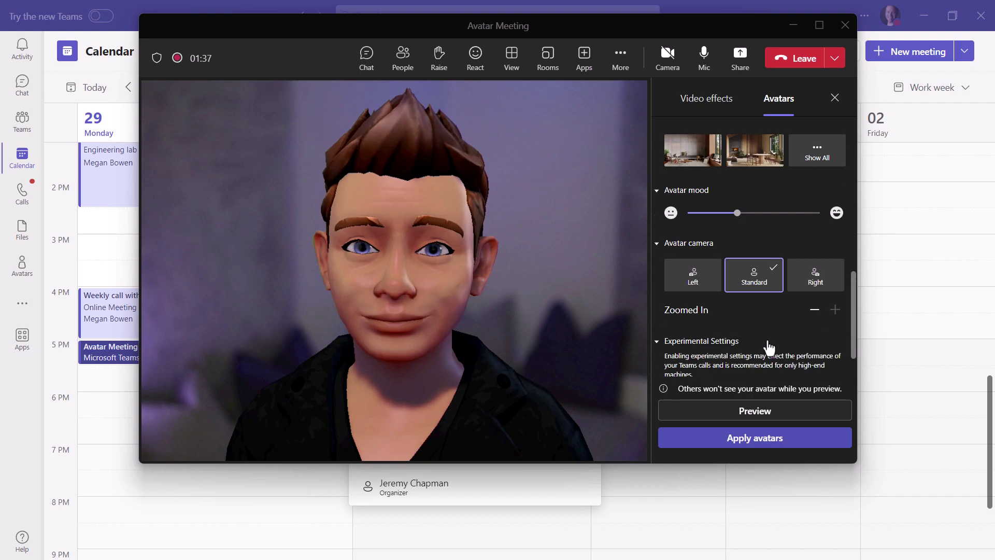
- Apply the avatar settings to the meeting and close the avatar settings
{"action": "left_click", "coordinate": [768, 440]}
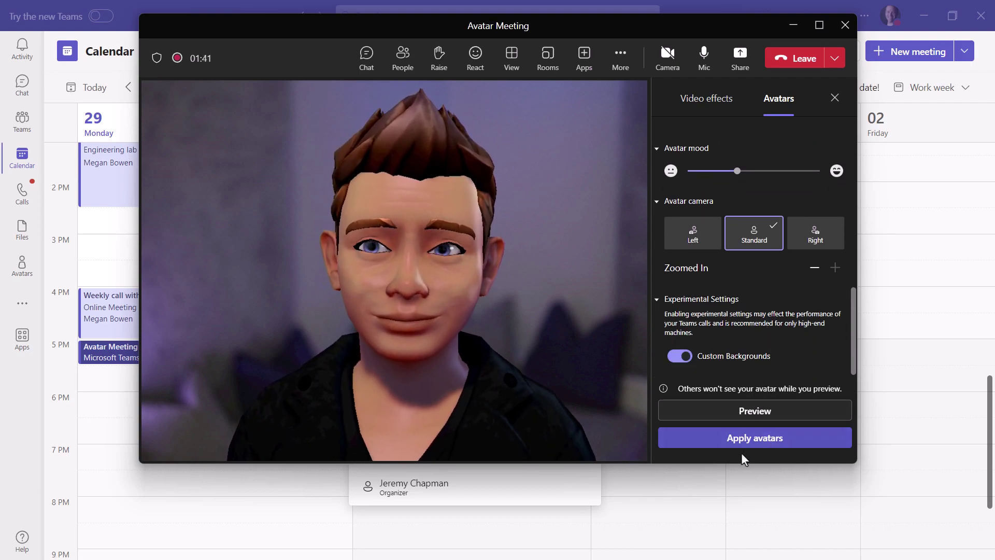
{"action": "left_click", "coordinate": [753, 444]}
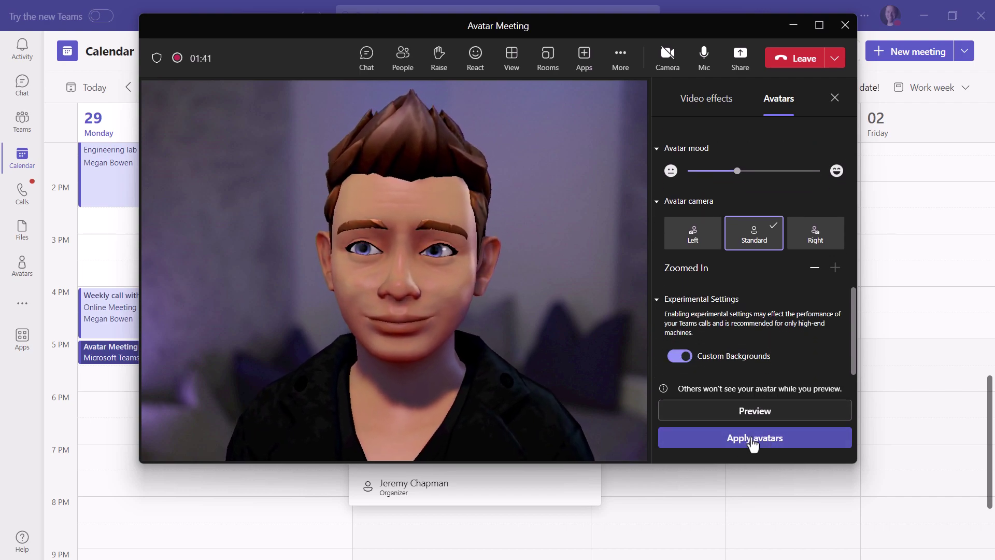
{"action": "left_click", "coordinate": [835, 100]}
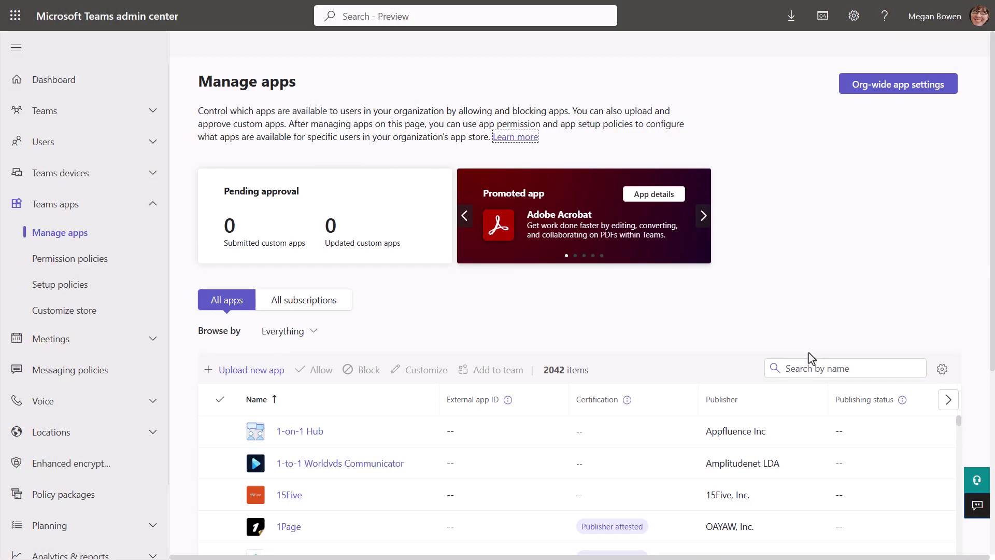
- In the Microsoft Teams admin center, search the managed apps for "avatars" and allow the Avatars app
{"action": "left_click", "coordinate": [807, 371]}
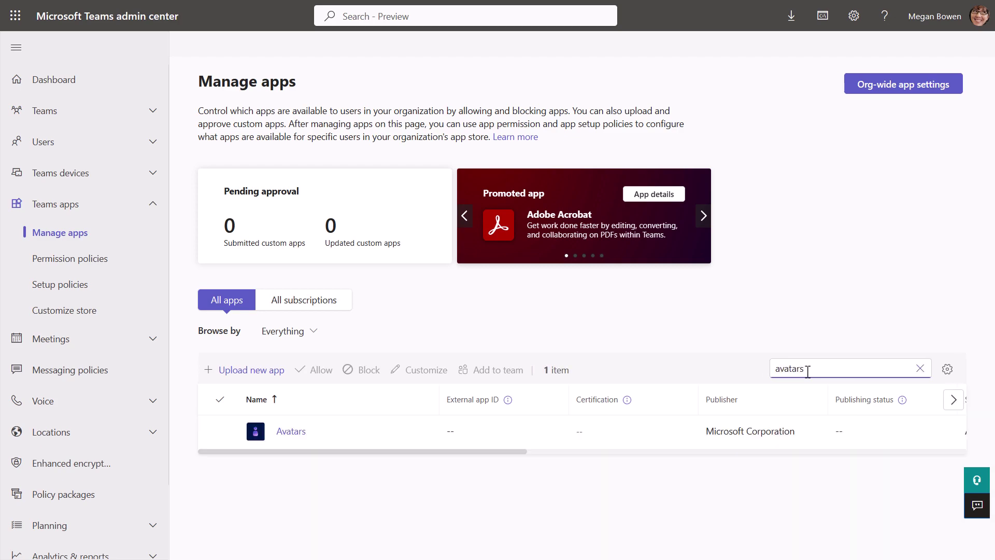
{"action": "left_click", "coordinate": [220, 431]}
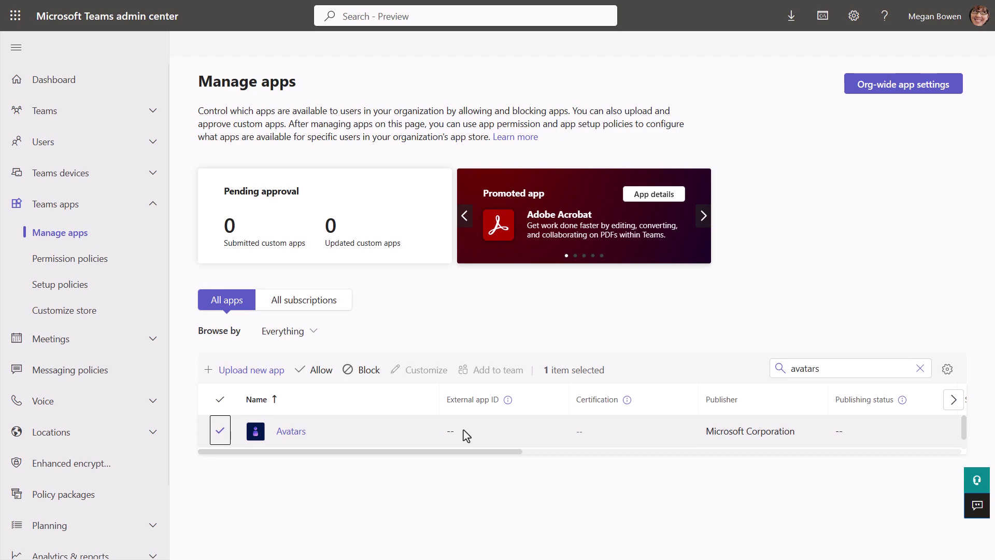
{"action": "left_click", "coordinate": [322, 371]}
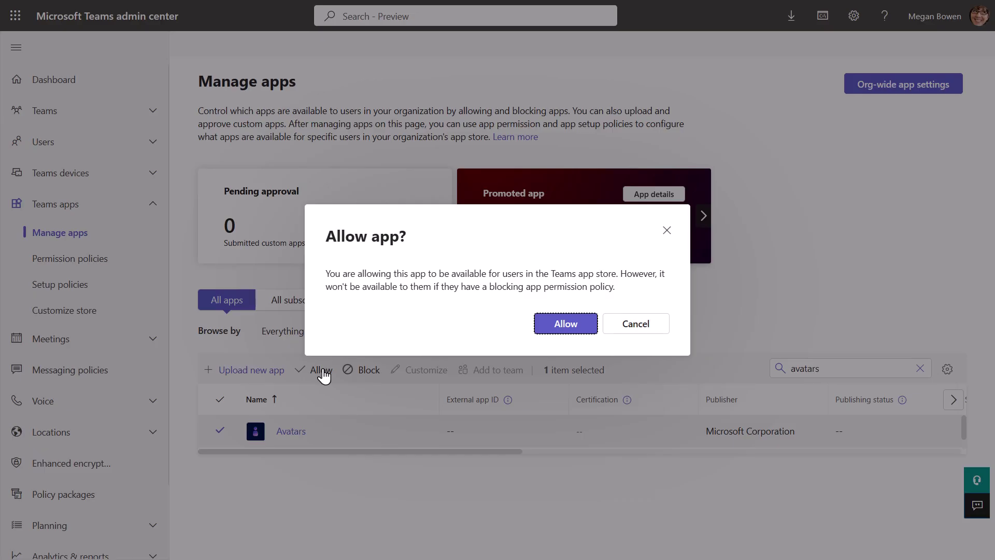
{"action": "left_click", "coordinate": [565, 326]}
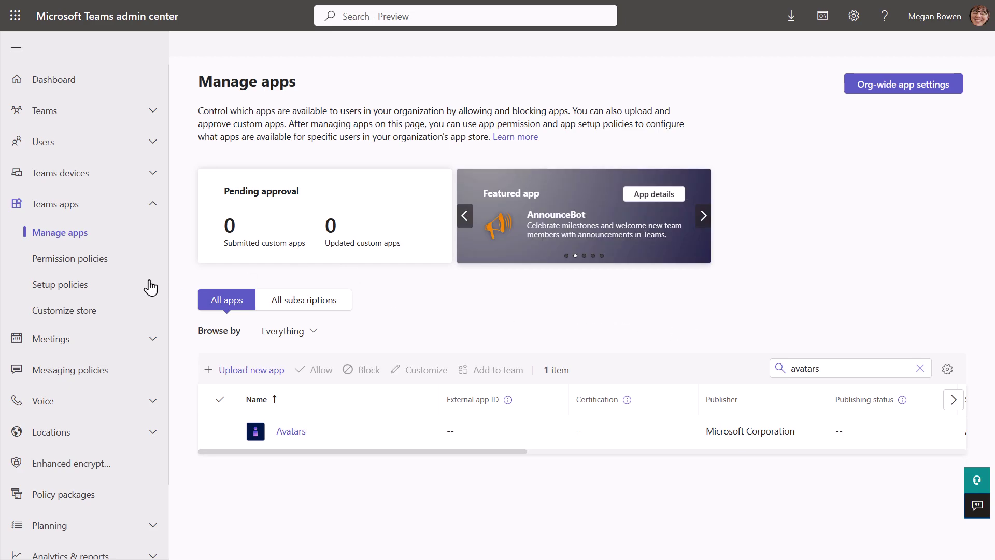
- Open the Global (Org-wide default) app setup policy for editing and examine its installed and pinned apps
{"action": "left_click", "coordinate": [73, 292]}
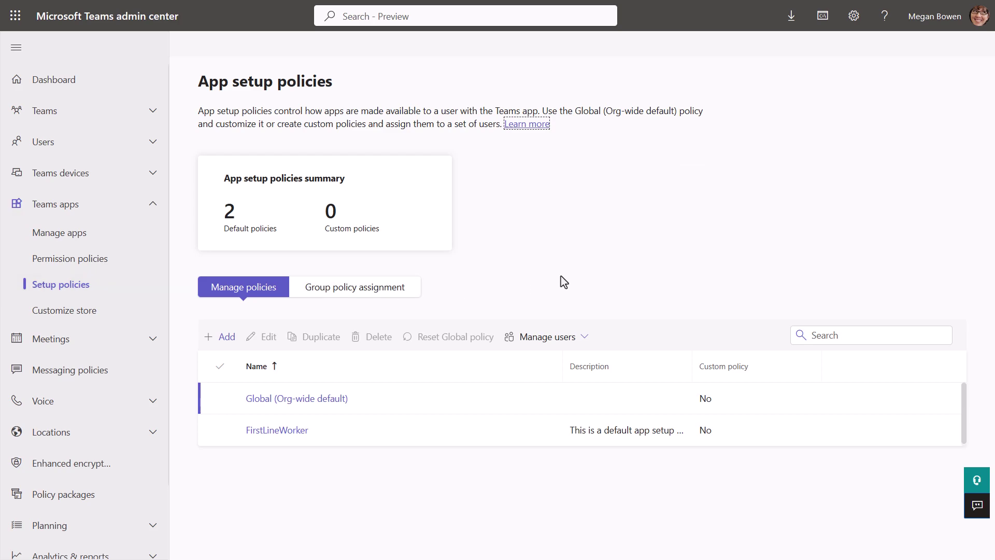
{"action": "left_click", "coordinate": [220, 399]}
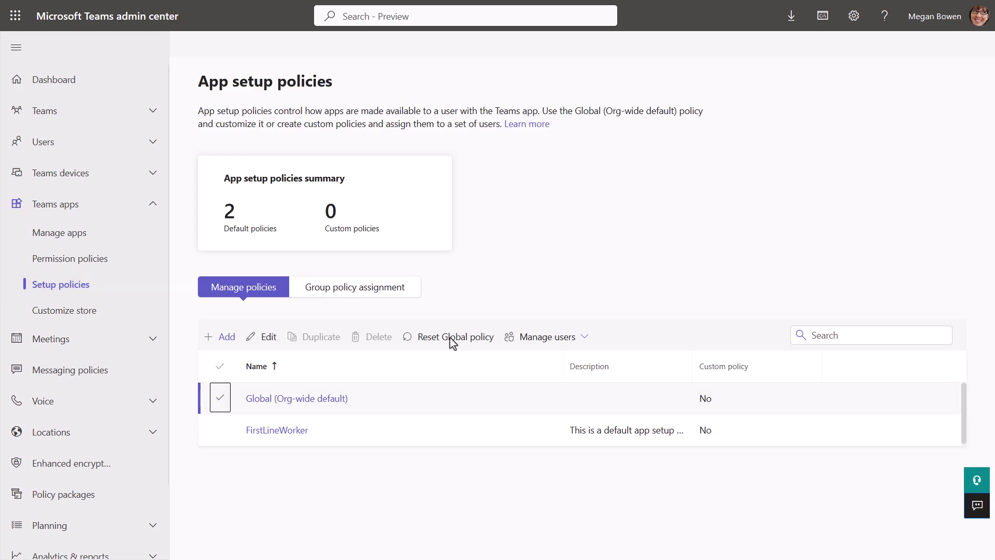
{"action": "left_click", "coordinate": [267, 339]}
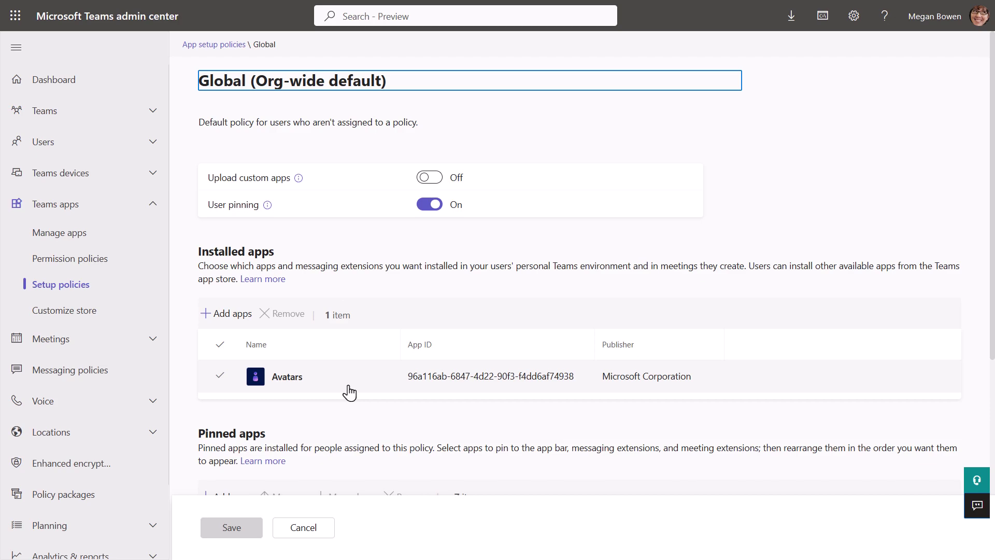
{"action": "scroll", "coordinate": [349, 392], "scroll_direction": "down", "scroll_amount": 2}
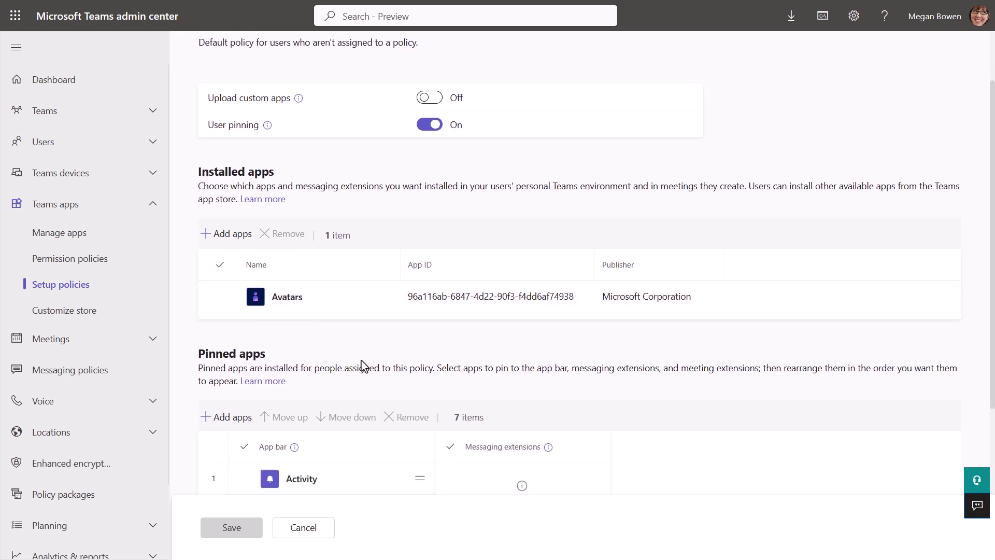
{"action": "scroll", "coordinate": [363, 365], "scroll_direction": "down", "scroll_amount": 5}
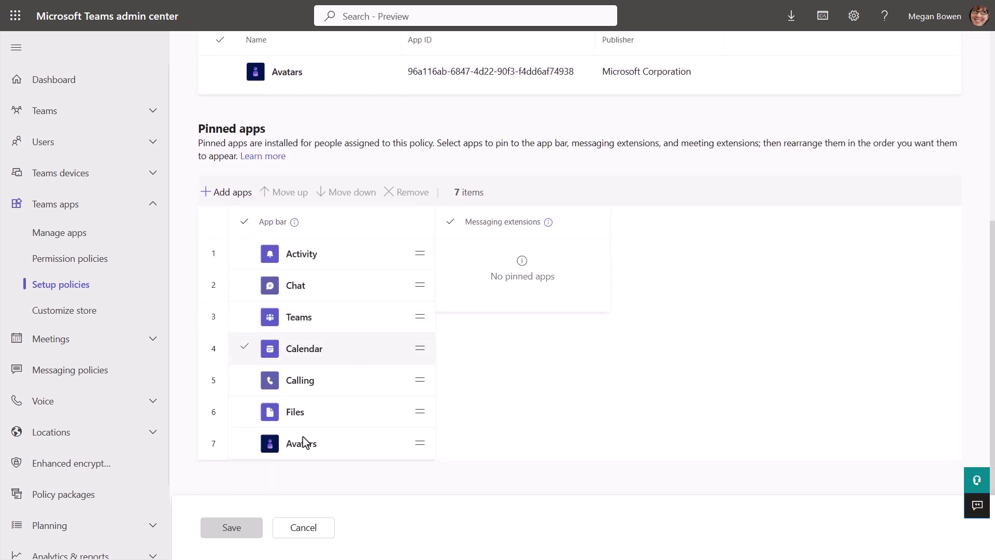